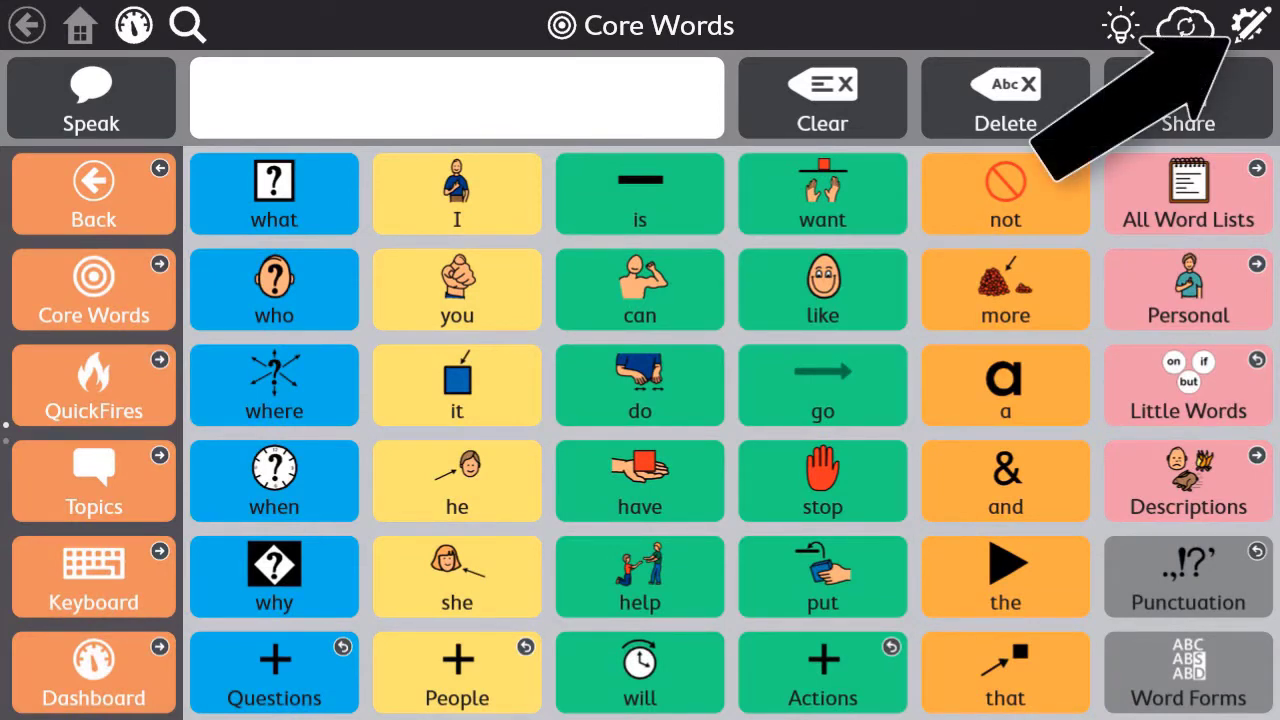
# Step: In Edit mode, drag the message window to the right end of the Core Words bar
pyautogui.click(1240, 38)
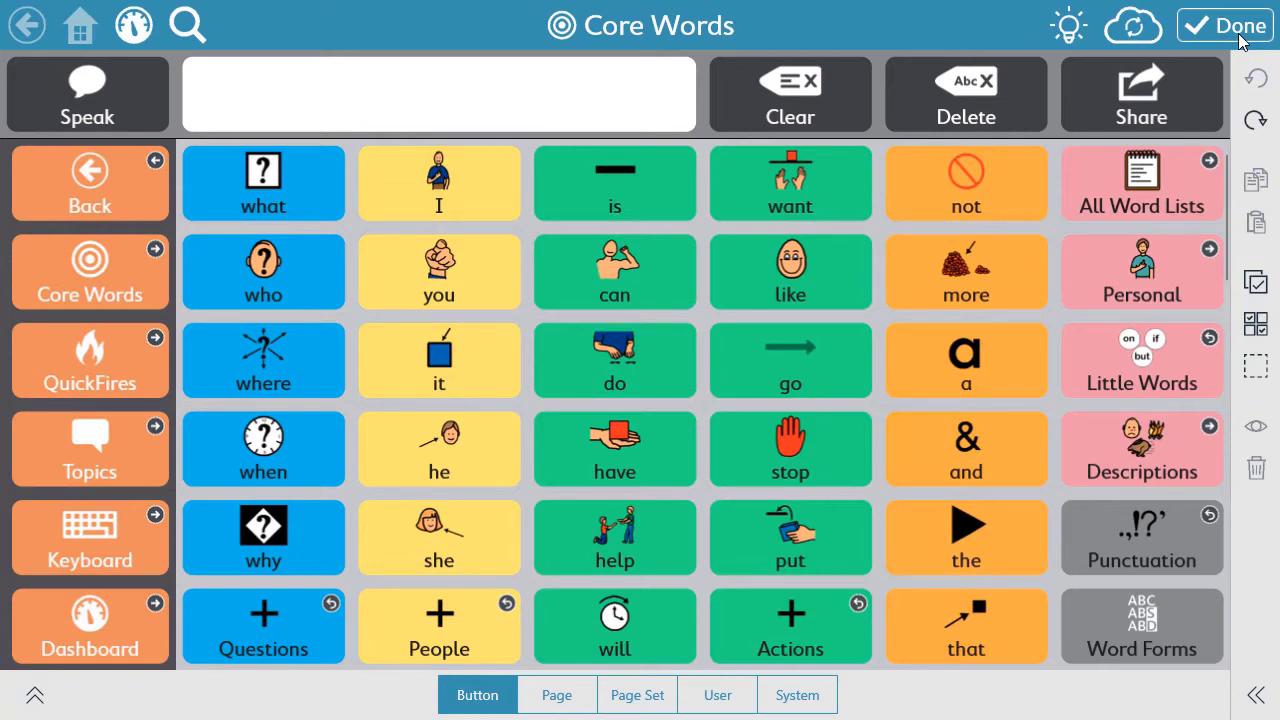
pyautogui.click(496, 112)
pyautogui.moveTo(496, 109); pyautogui.dragTo(968, 117)
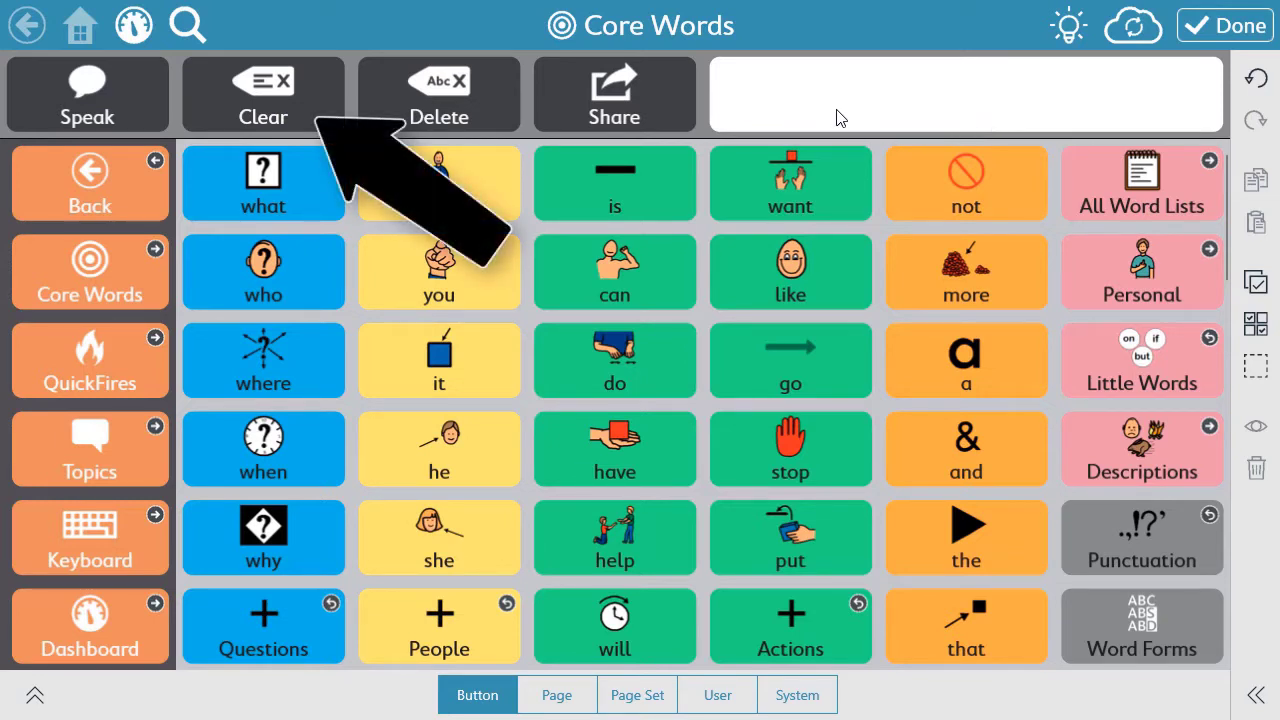
pyautogui.click(333, 108)
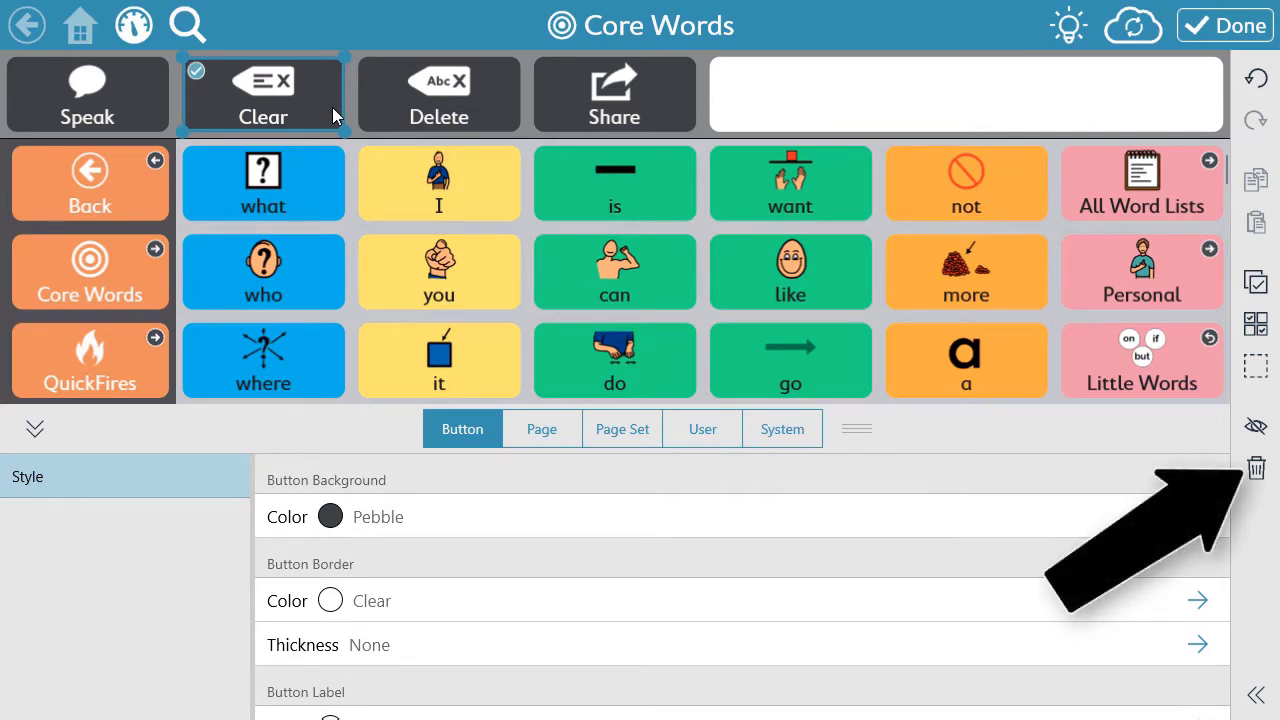
# Step: Delete the Clear button and widen the message window into its freed slot
pyautogui.click(1256, 470)
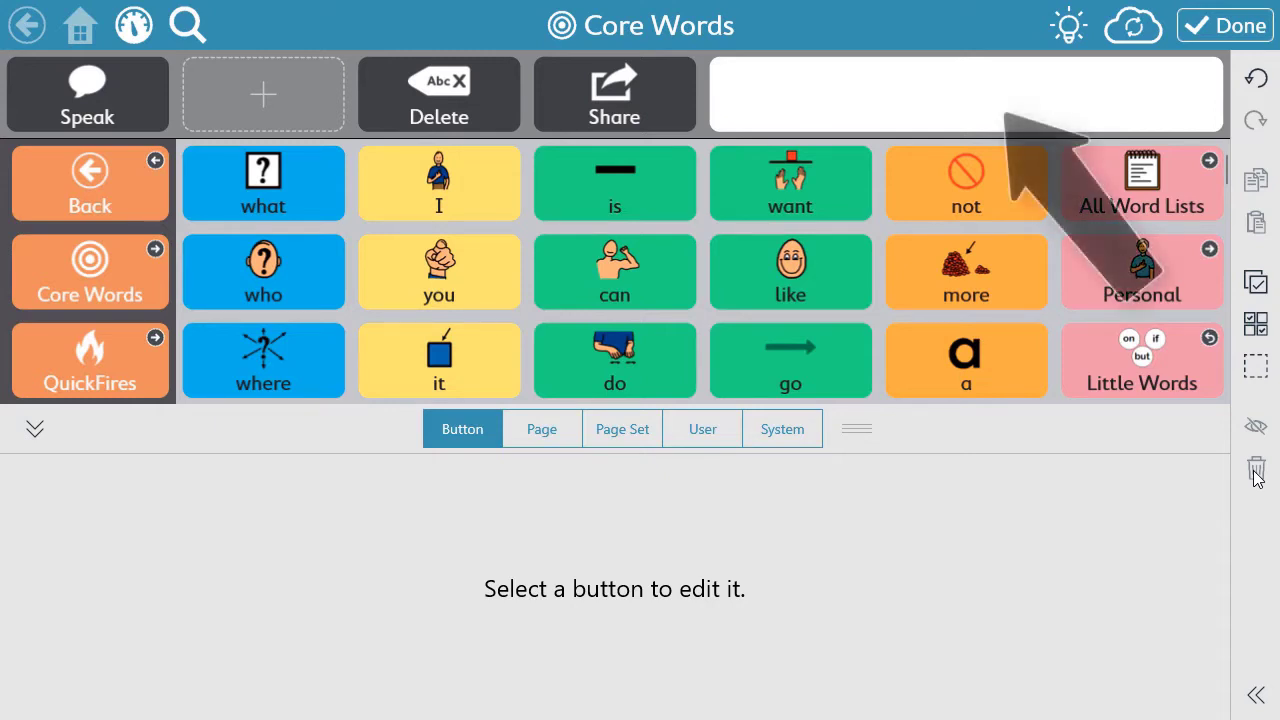
pyautogui.click(952, 106)
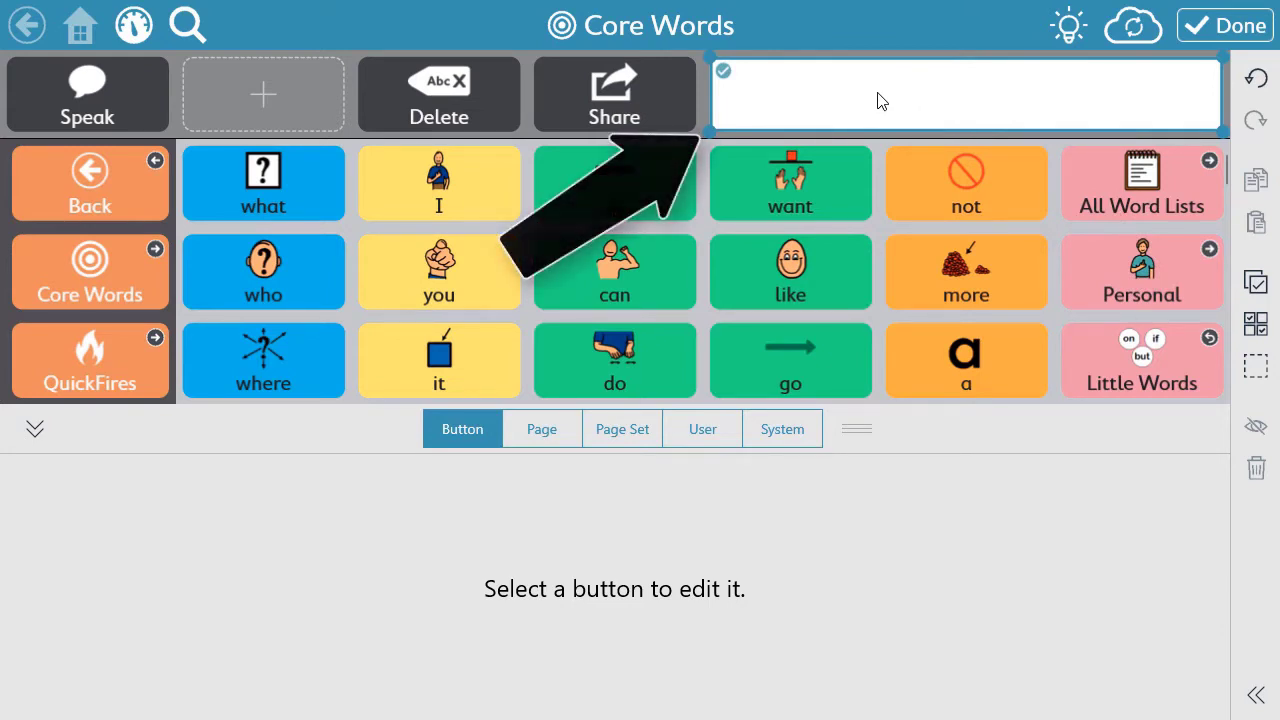
pyautogui.moveTo(707, 131); pyautogui.dragTo(537, 130)
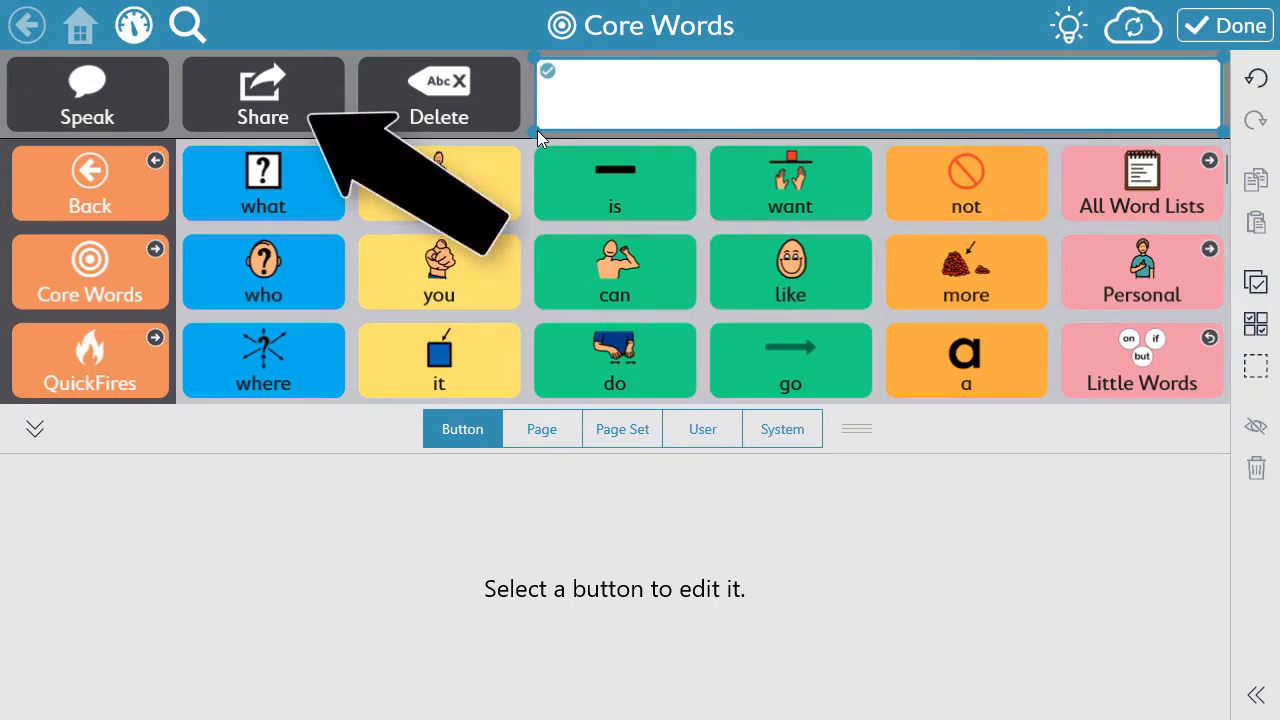
# Step: Delete the Share button and narrow the message window, leaving two empty slots
pyautogui.click(318, 120)
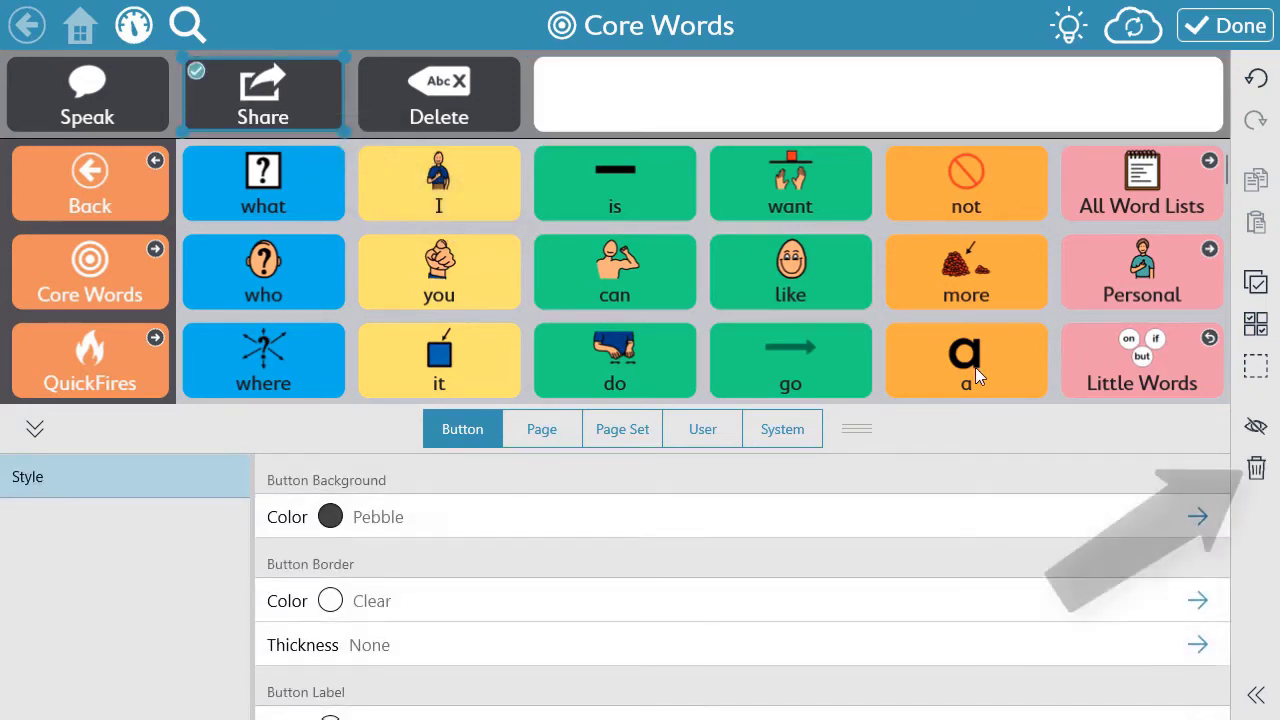
pyautogui.click(1256, 467)
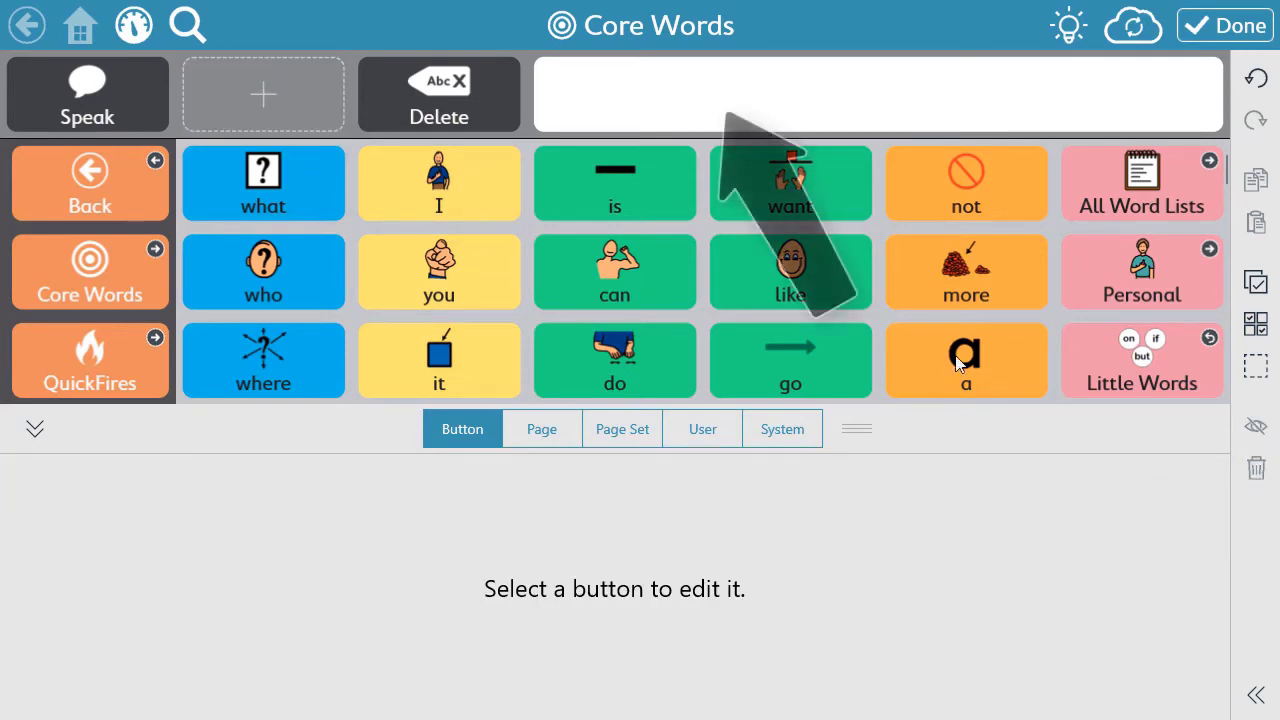
pyautogui.click(623, 112)
pyautogui.moveTo(536, 128); pyautogui.dragTo(704, 143)
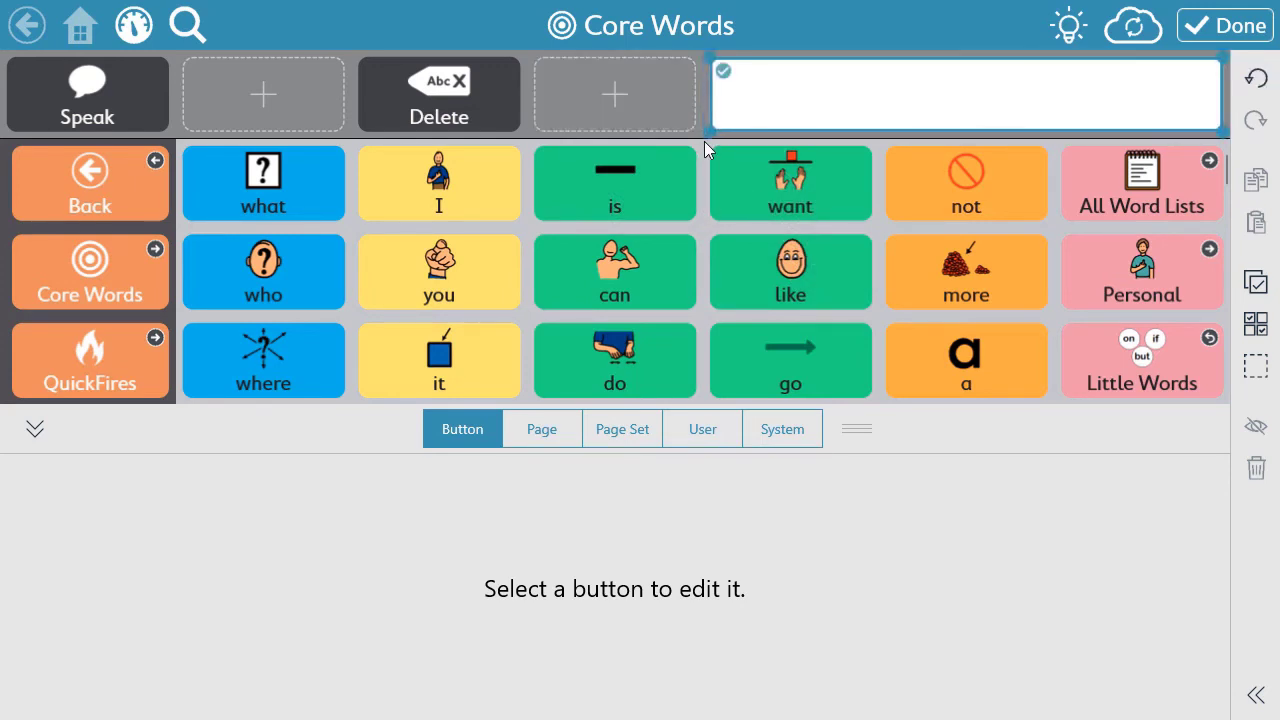
# Step: Fill the fourth slot with Clear and the second slot with Copy to Button
pyautogui.rightClick(622, 100)
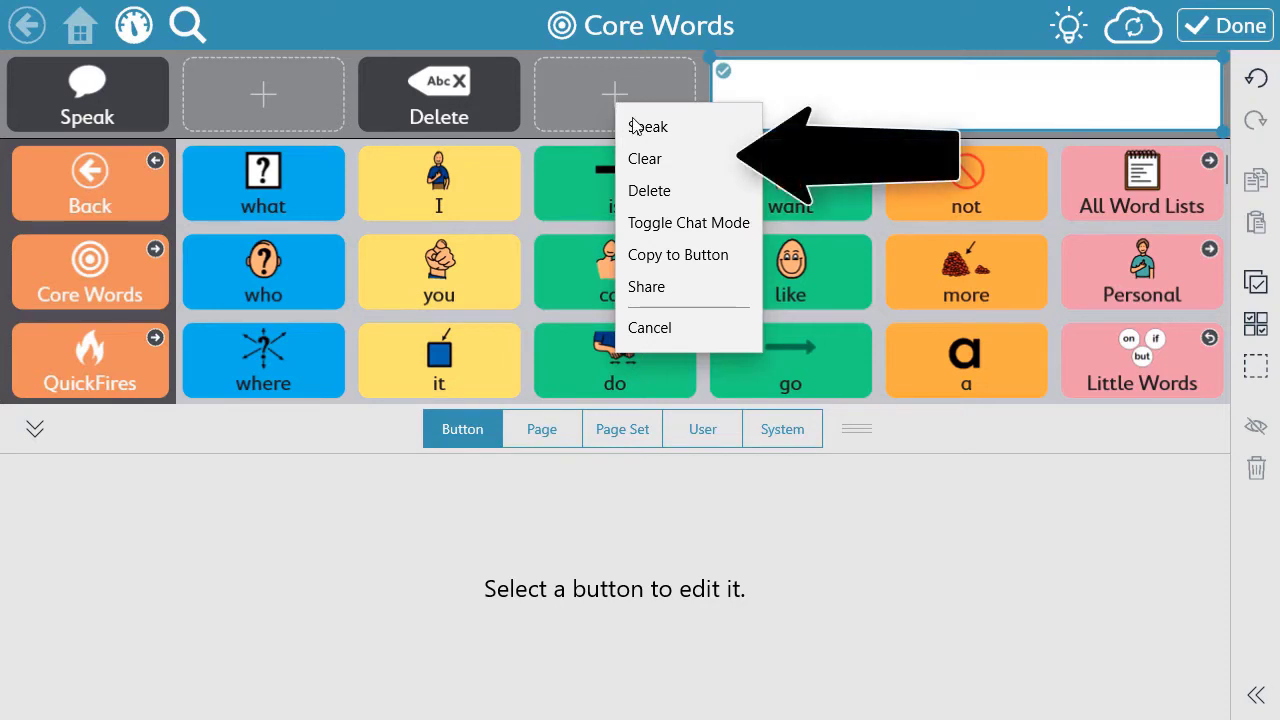
pyautogui.click(644, 160)
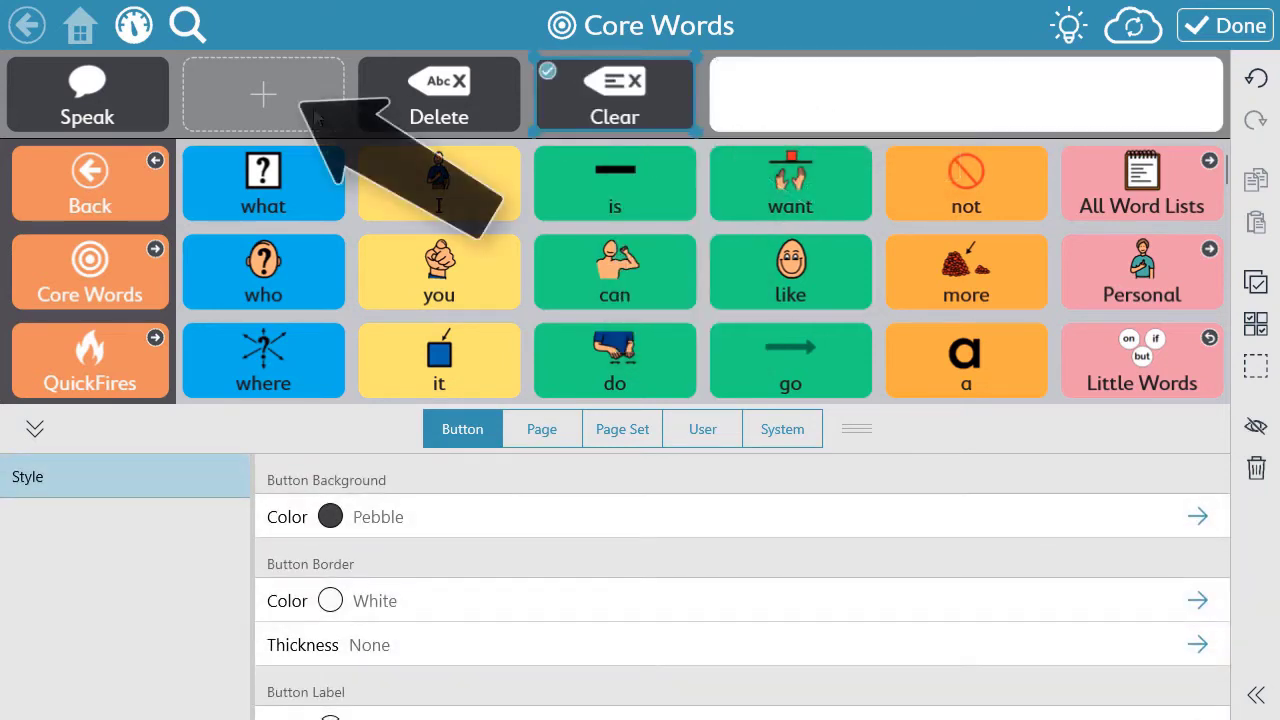
pyautogui.click(268, 104)
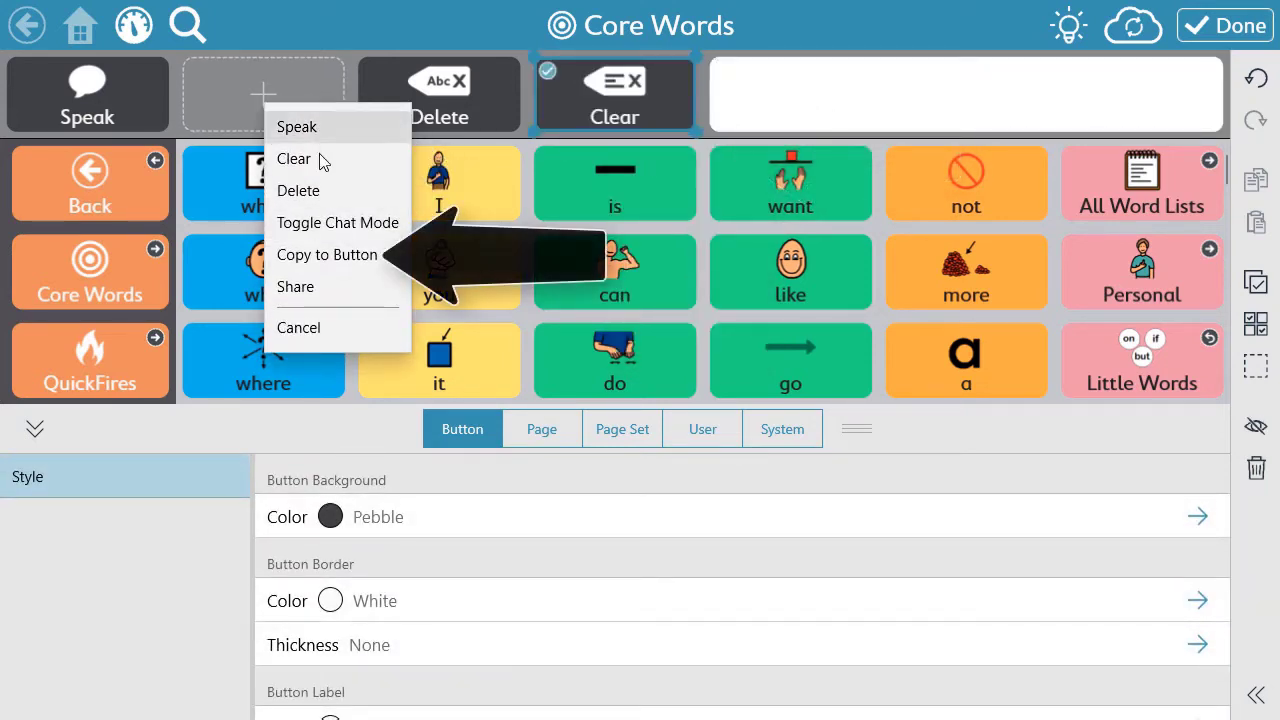
pyautogui.click(333, 254)
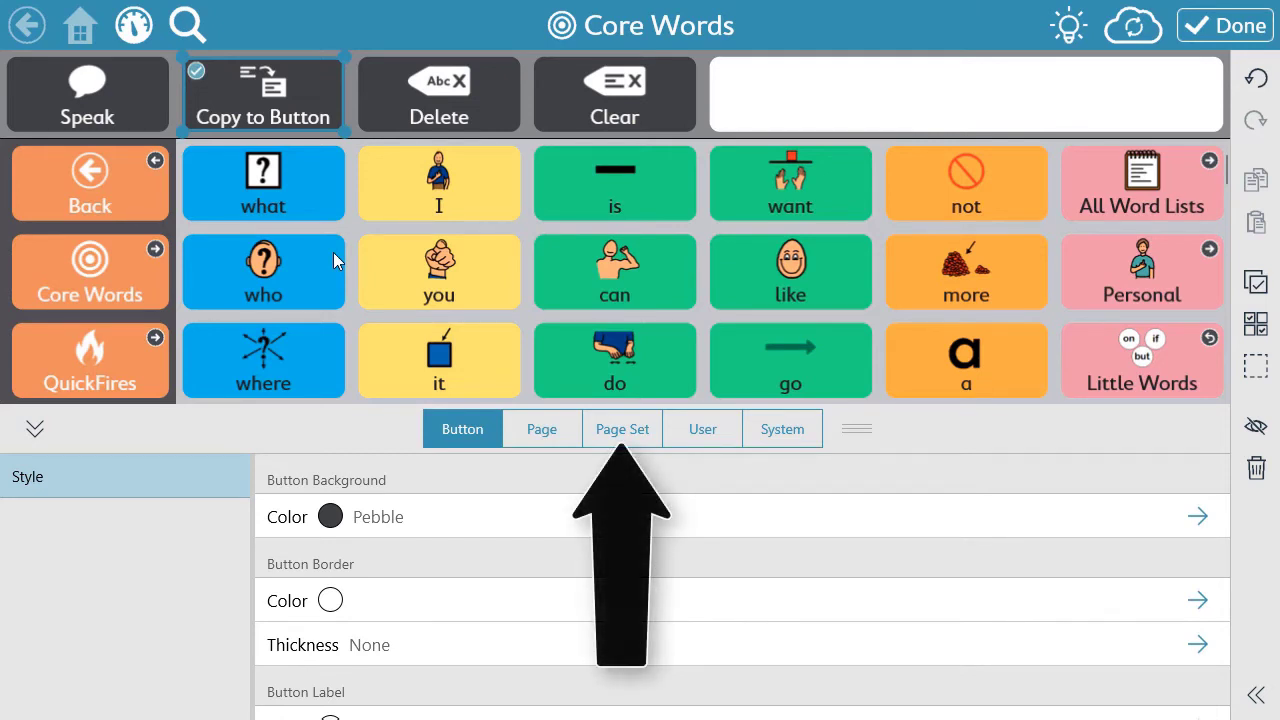
# Step: Switch the page set's Message Bar preference Off and finish editing Core Words
pyautogui.click(622, 429)
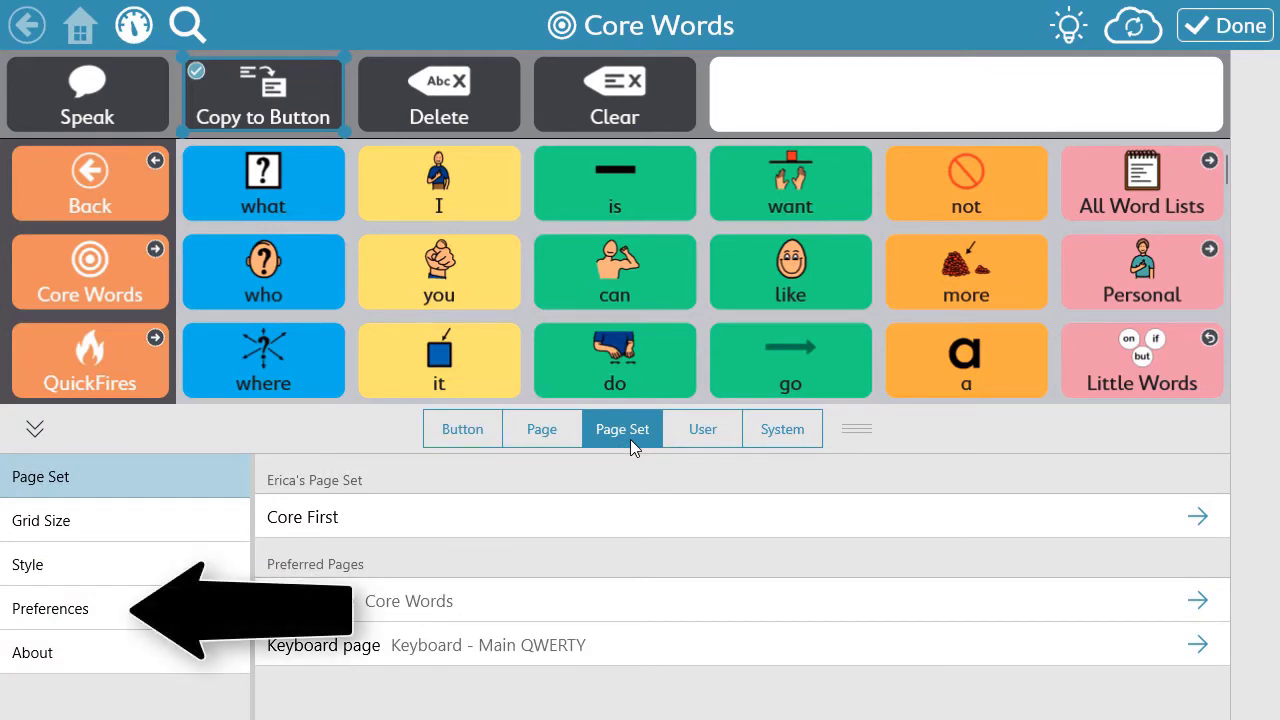
pyautogui.click(114, 612)
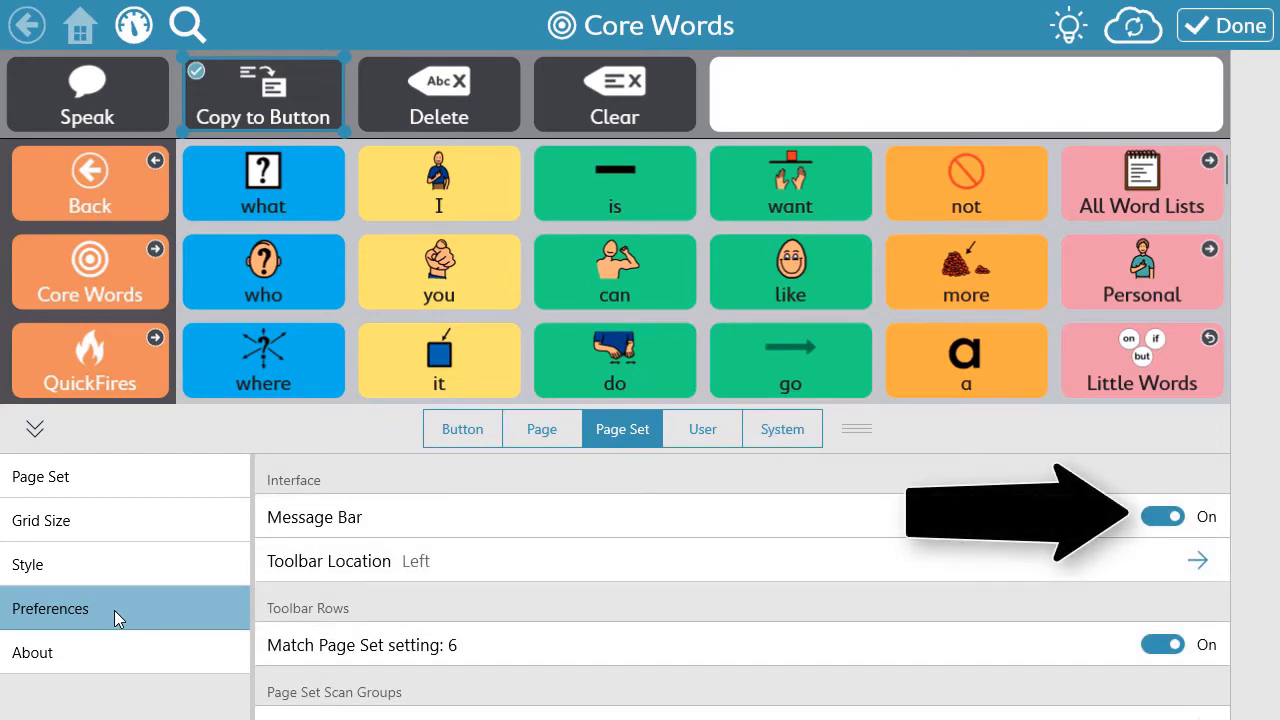
pyautogui.click(1166, 517)
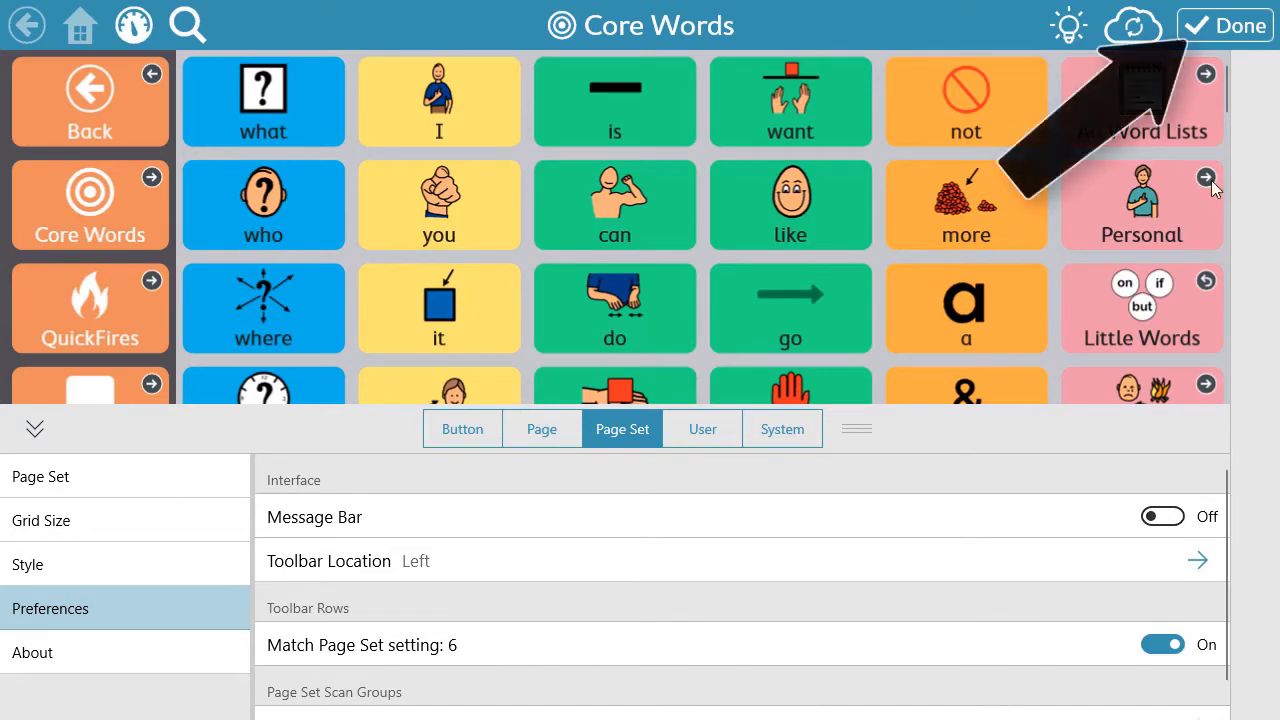
pyautogui.click(1230, 26)
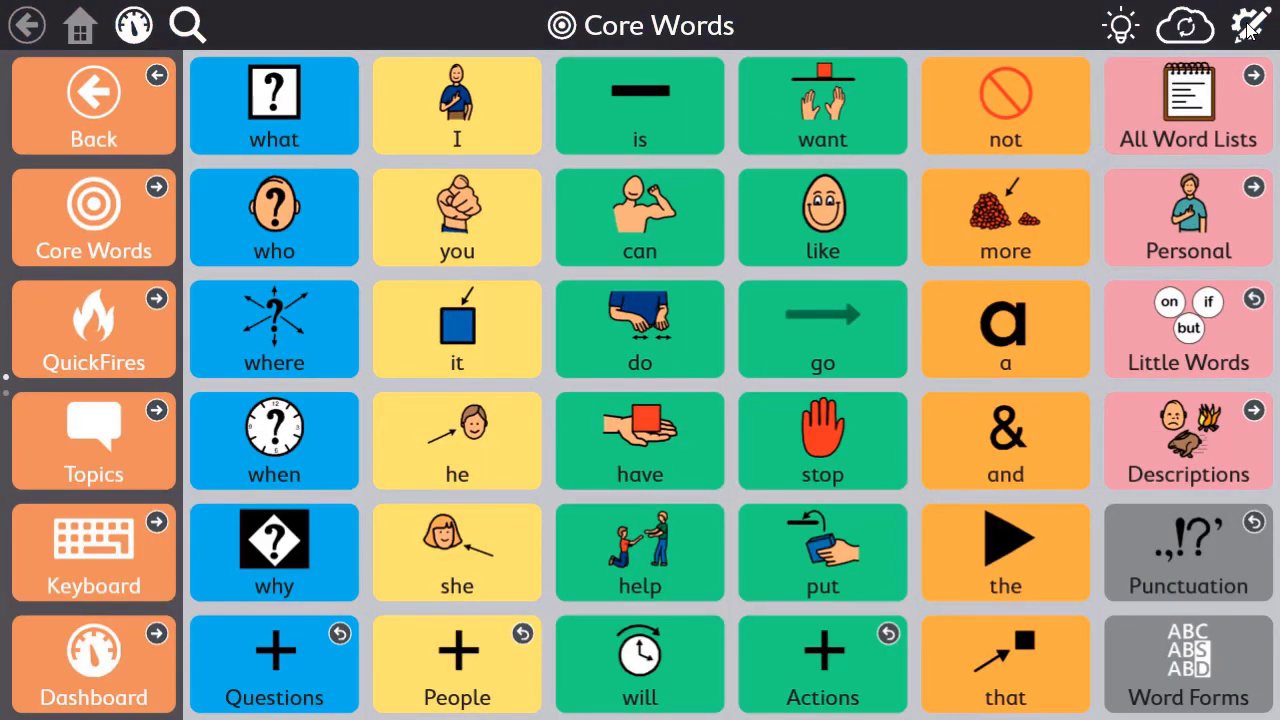
# Step: Go to QuickFires, switch the page set Message Bar preference On, and finish editing
pyautogui.click(113, 440)
pyautogui.click(119, 350)
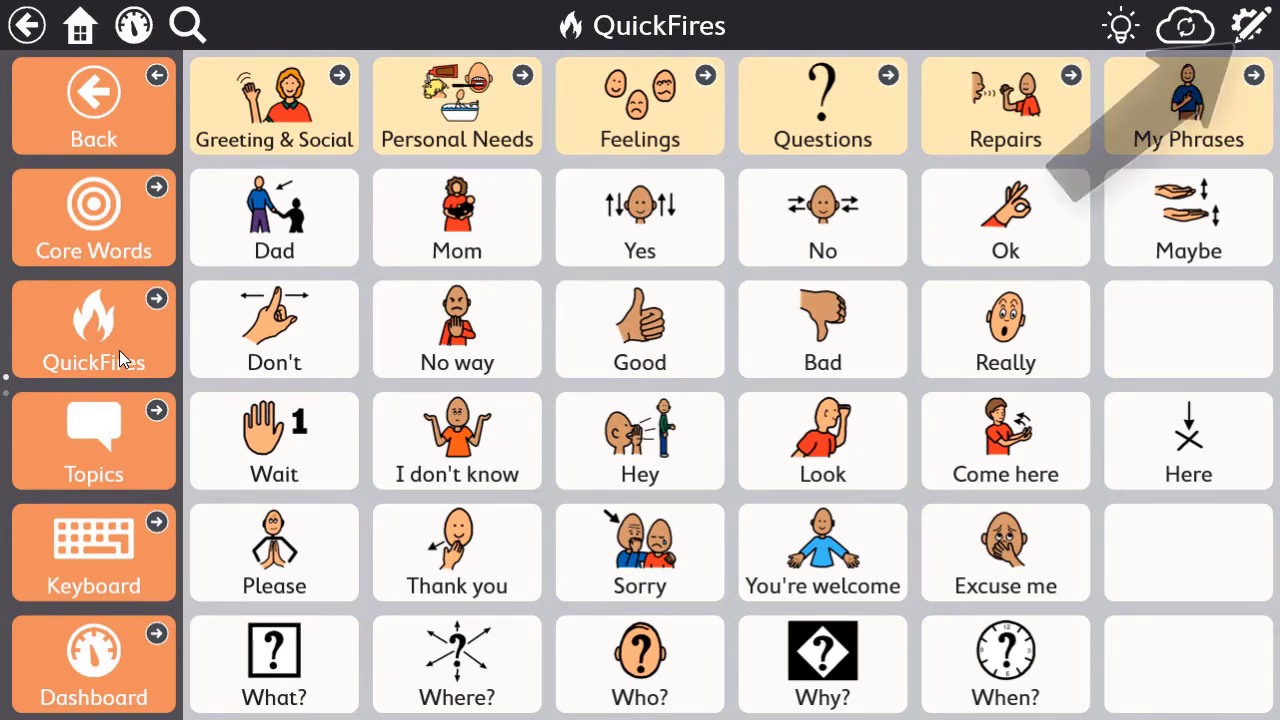
pyautogui.click(1251, 30)
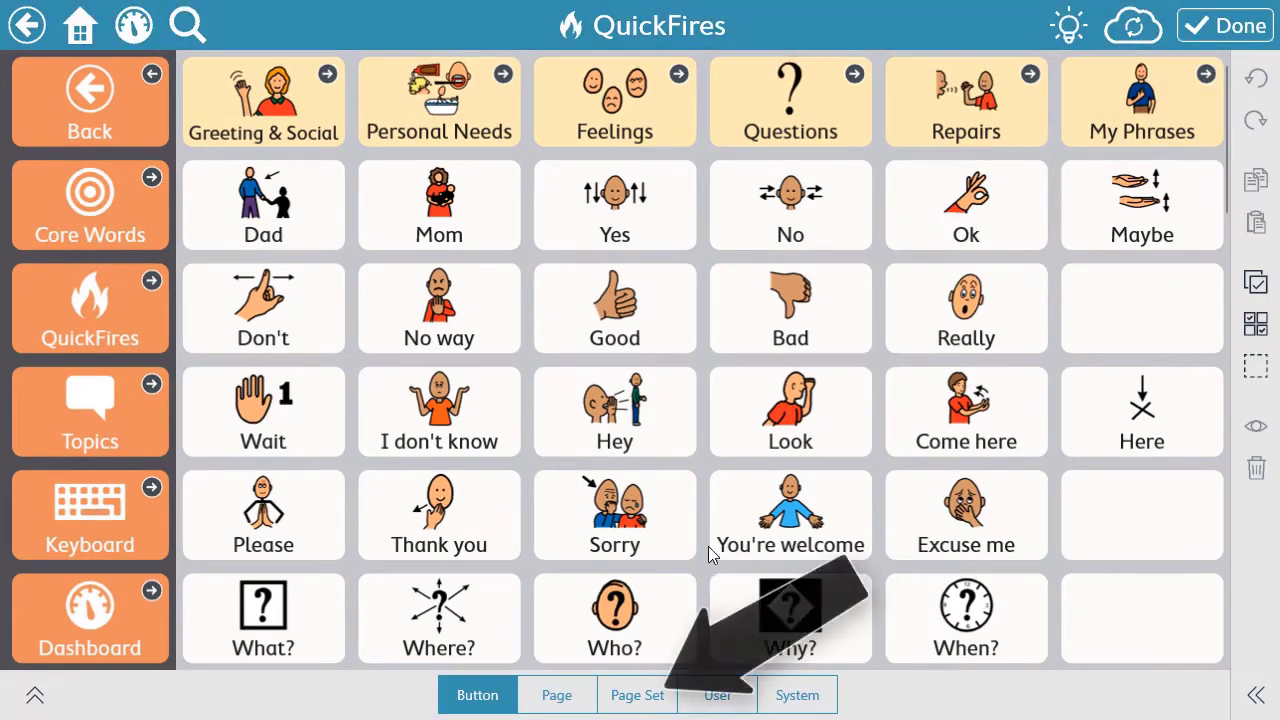
pyautogui.click(640, 695)
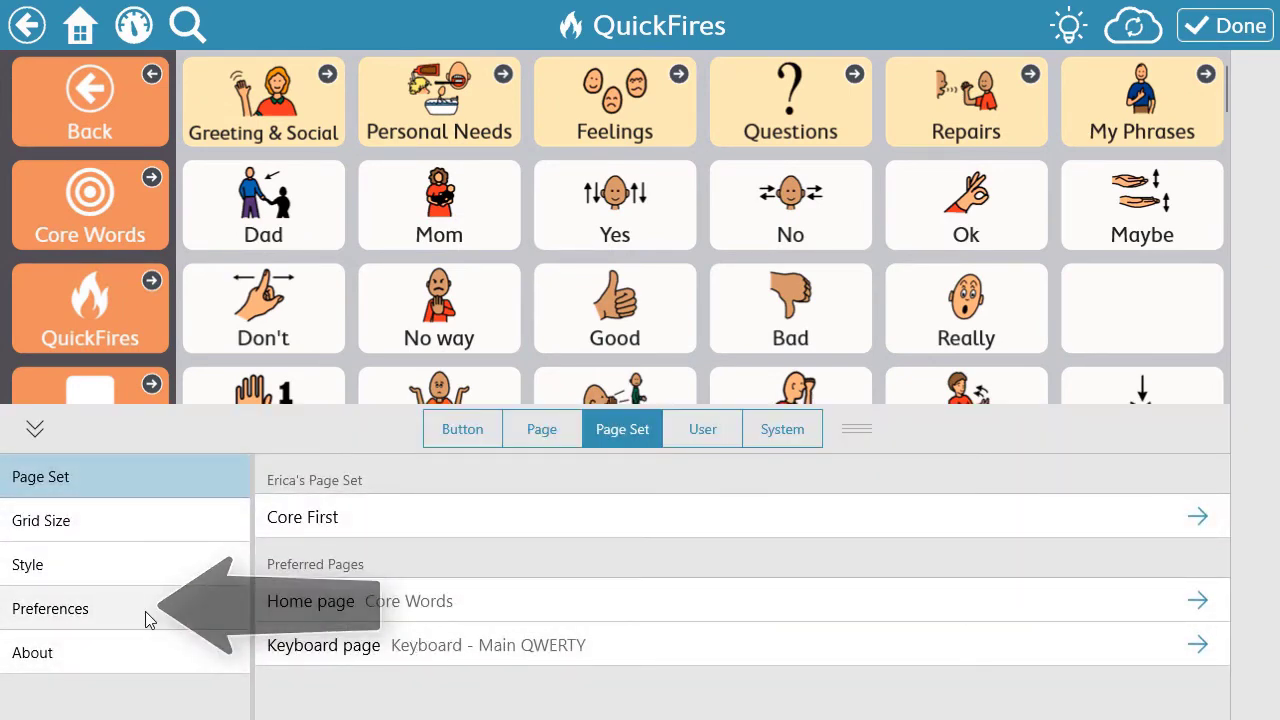
pyautogui.click(147, 612)
pyautogui.click(1162, 517)
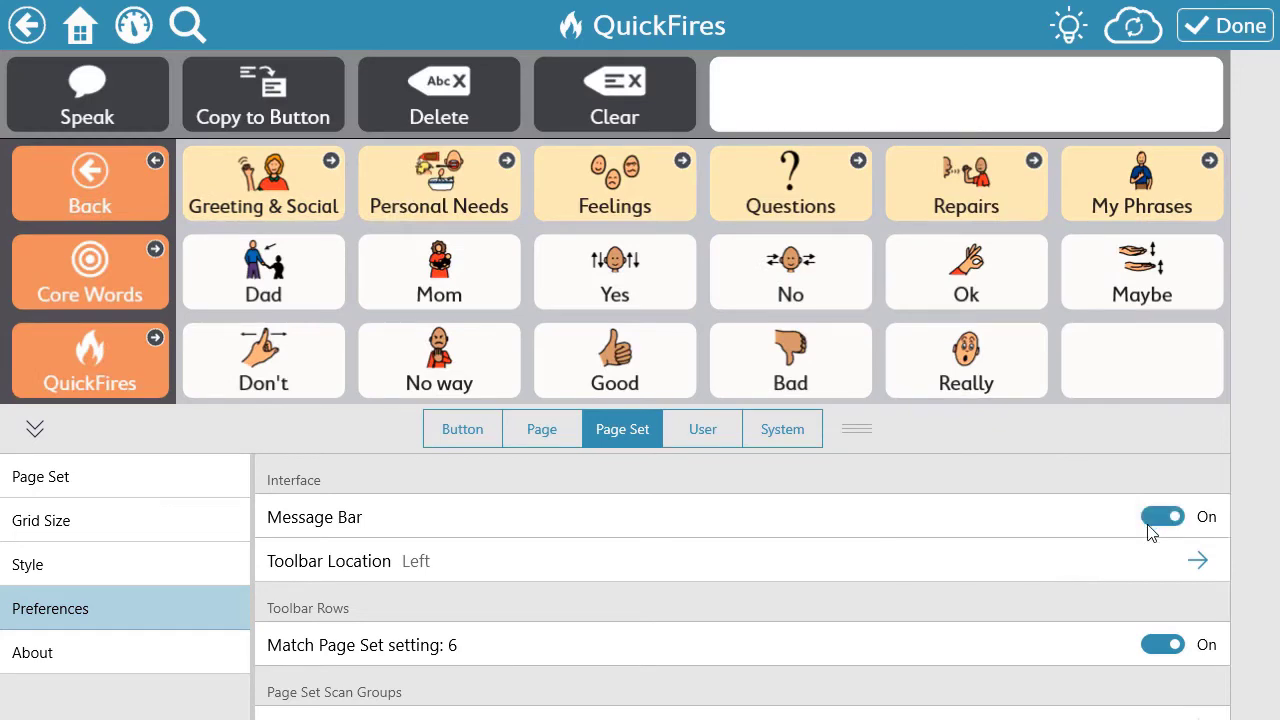
pyautogui.click(1245, 37)
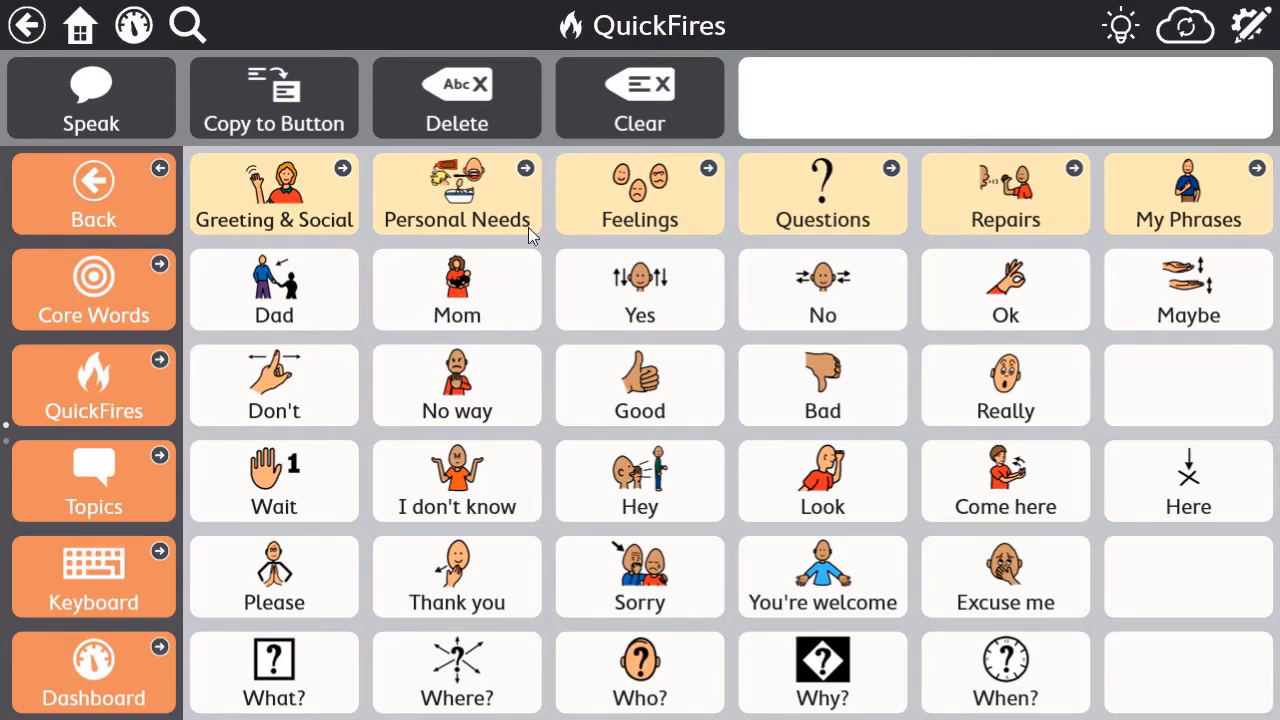
# Step: On the Topics Menu Page, turn off Match Page Set setting and Message Bar, then finish editing
pyautogui.click(153, 494)
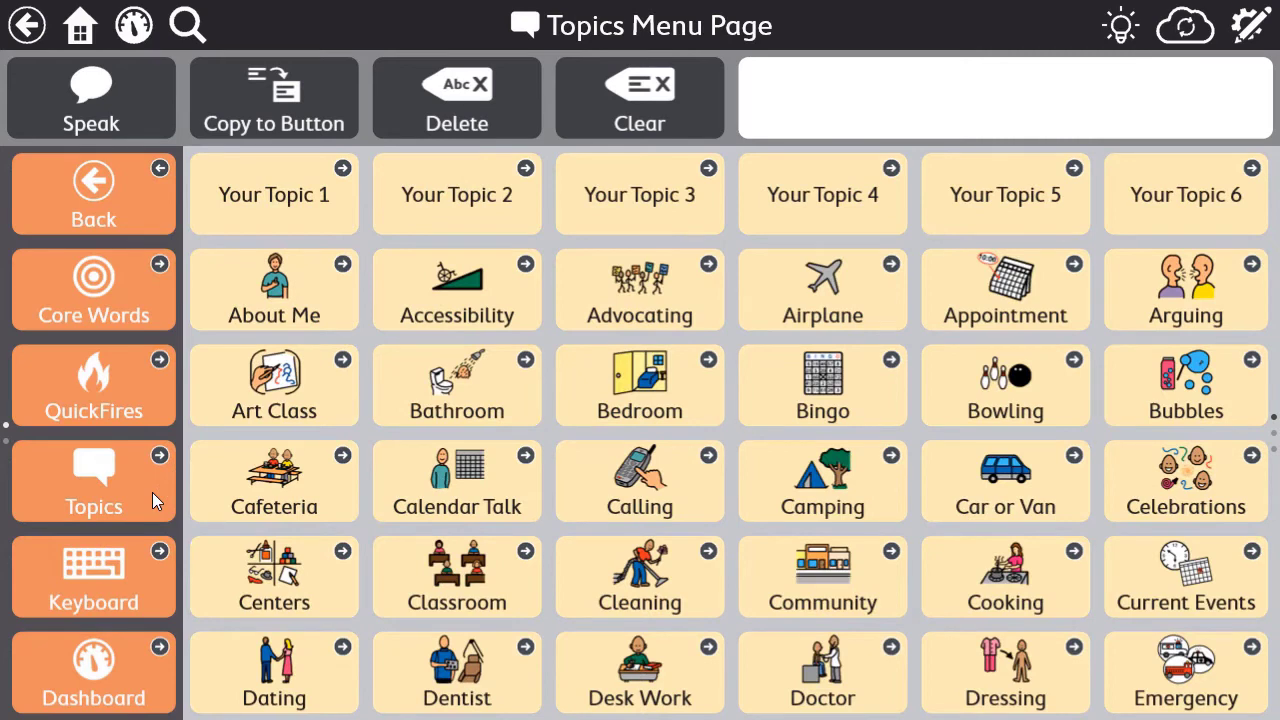
pyautogui.click(1249, 30)
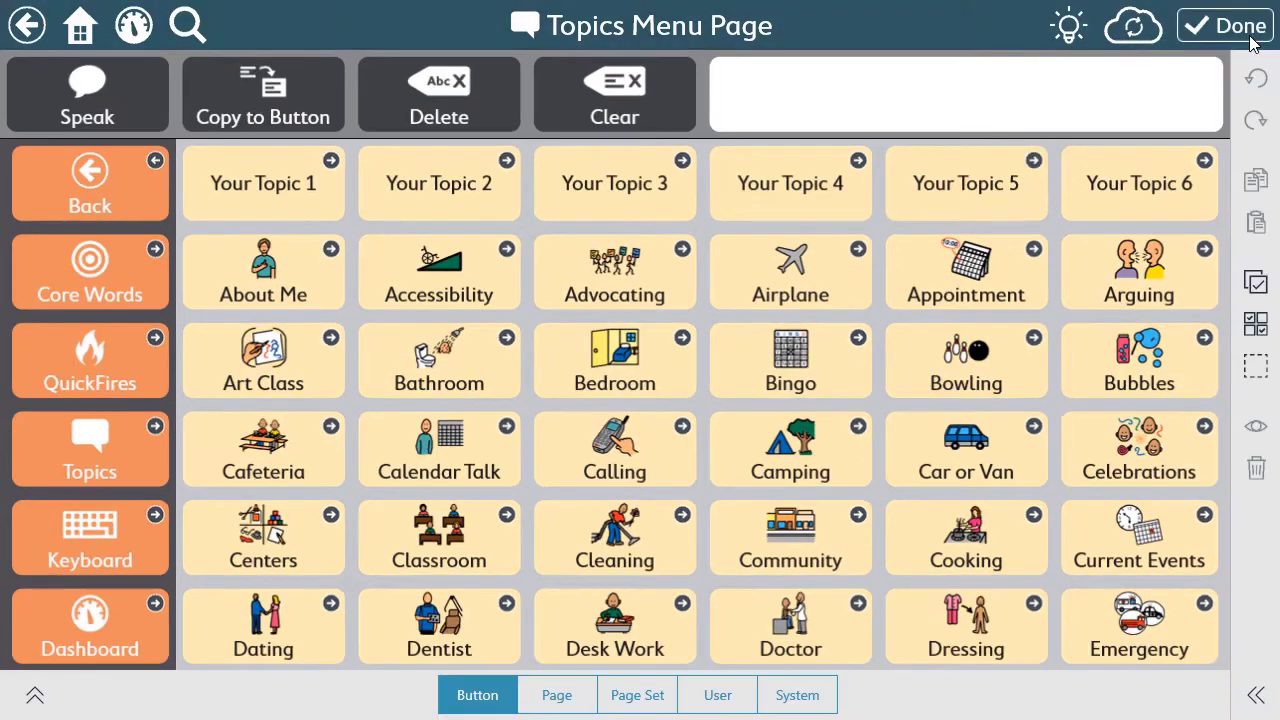
pyautogui.click(557, 697)
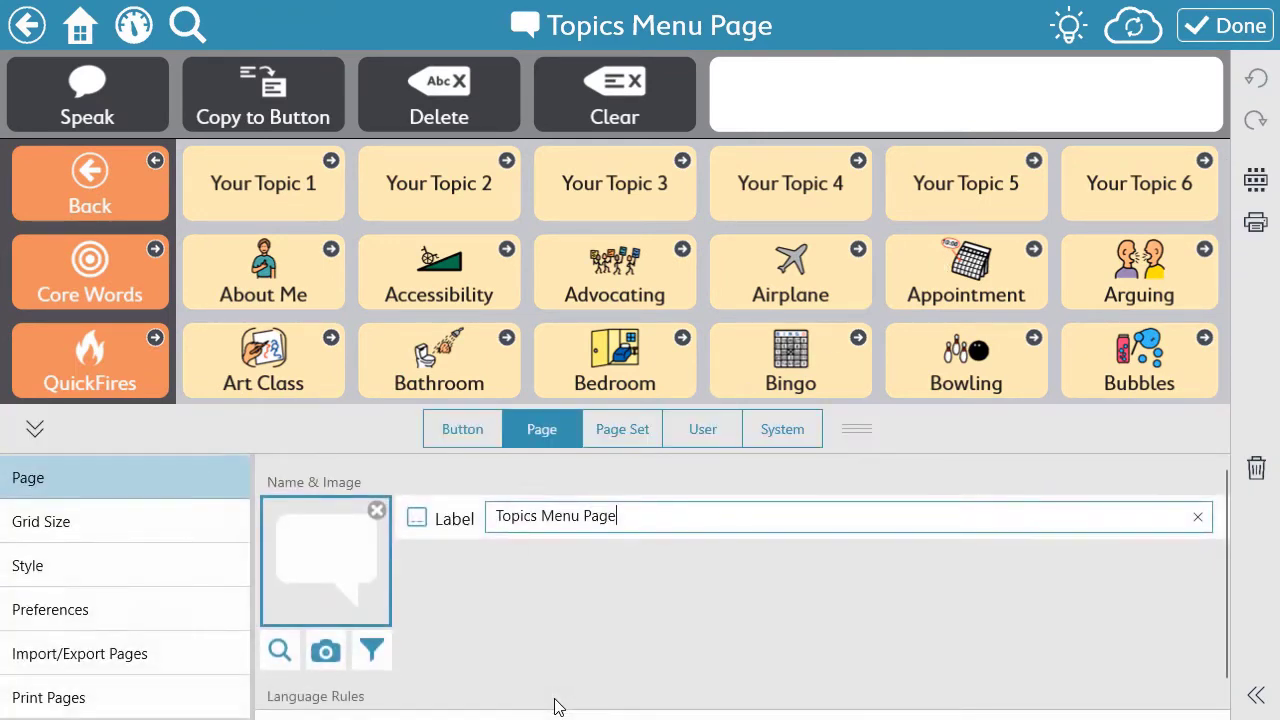
pyautogui.click(185, 621)
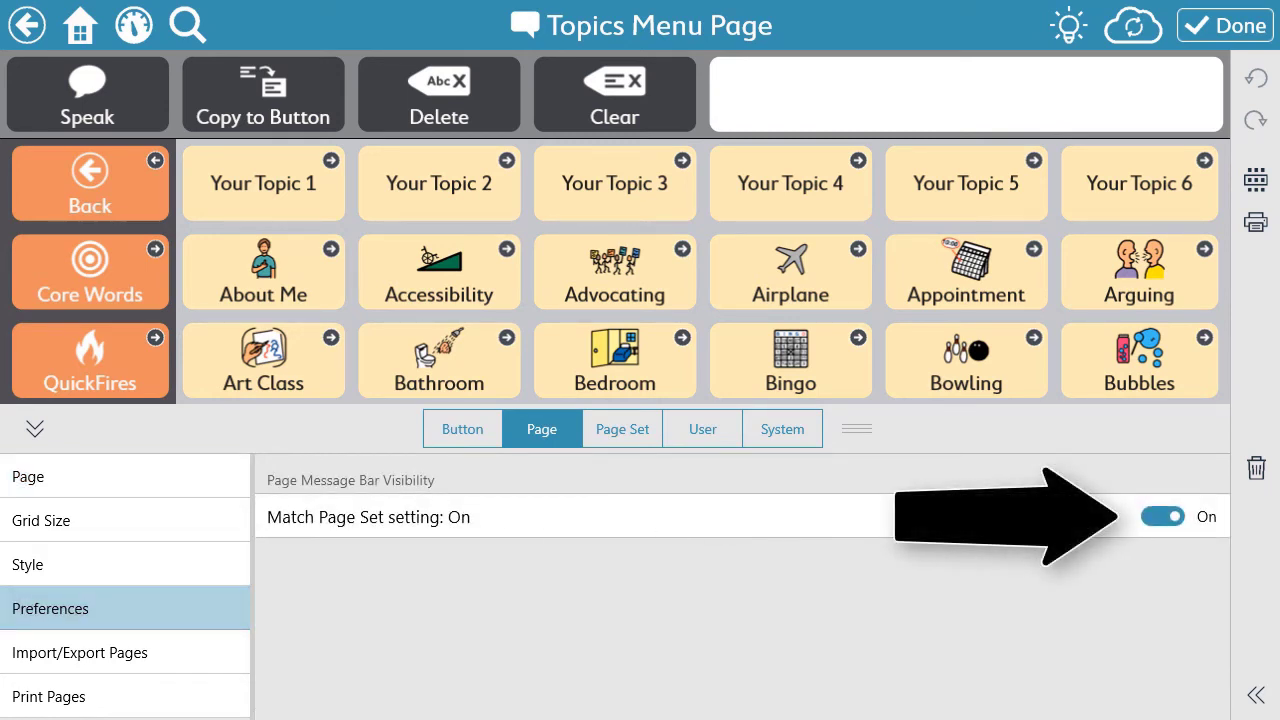
pyautogui.click(1159, 523)
pyautogui.click(1159, 518)
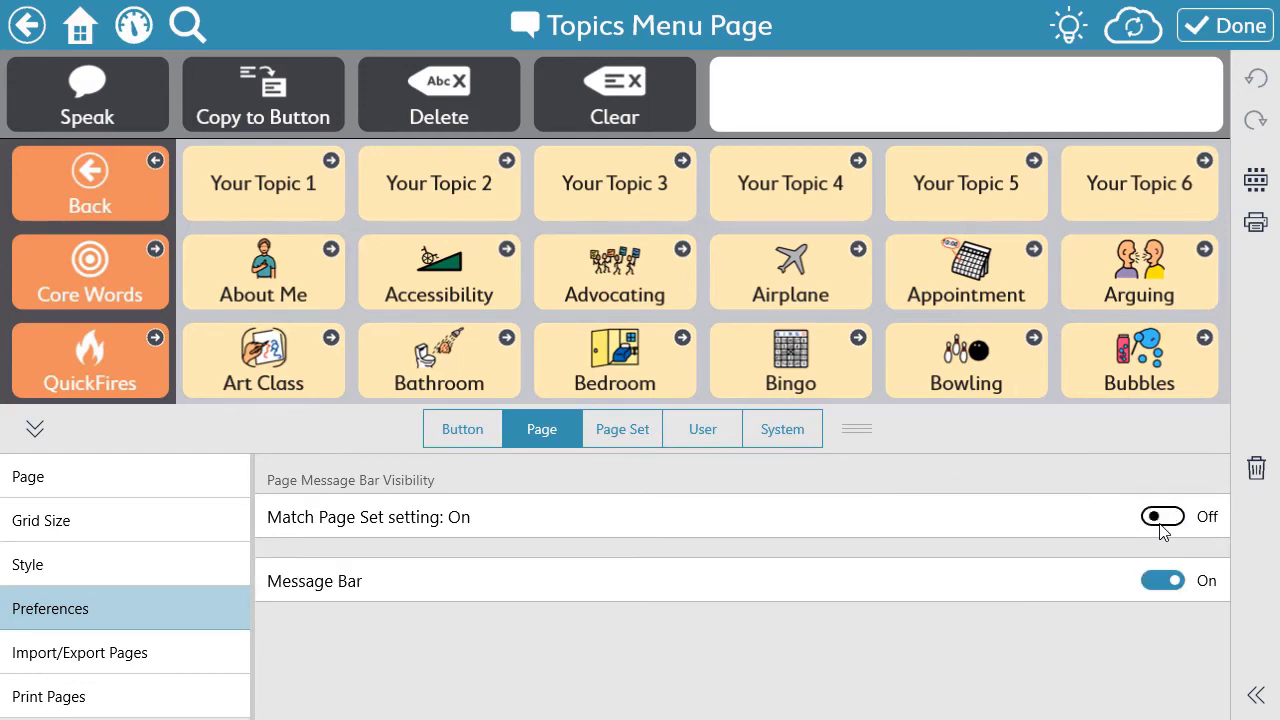
pyautogui.click(1163, 581)
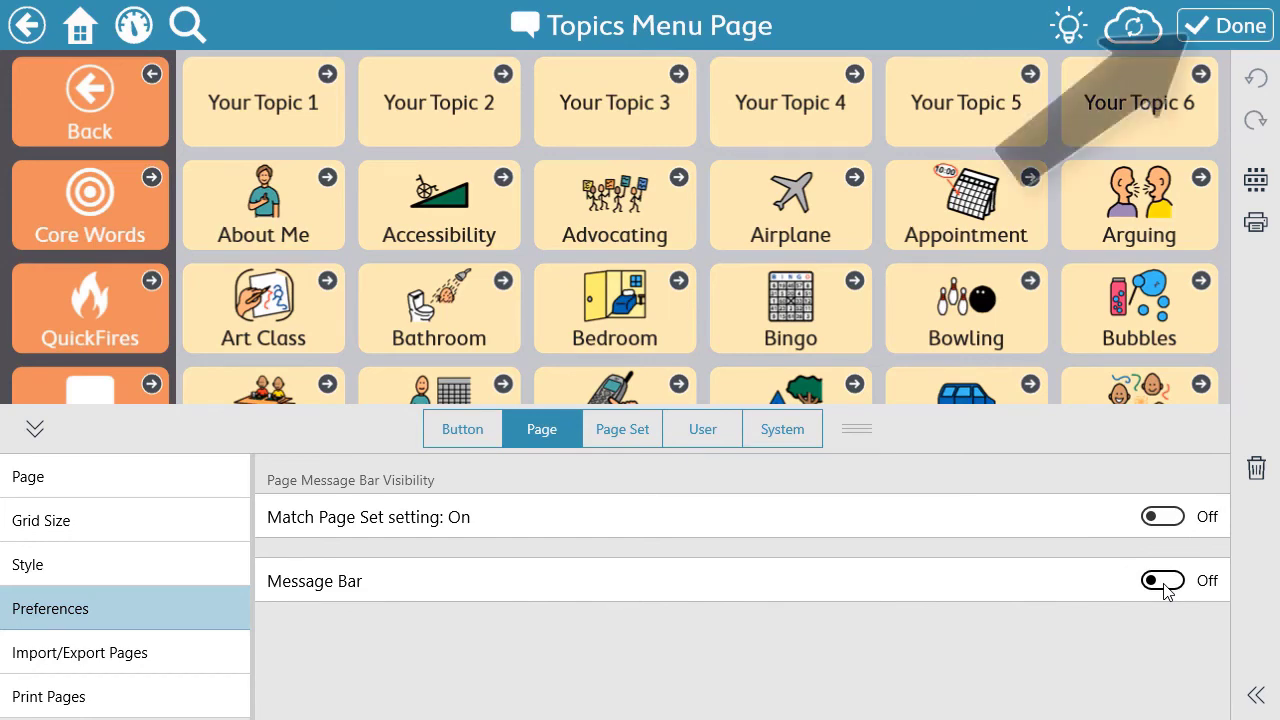
pyautogui.click(1226, 27)
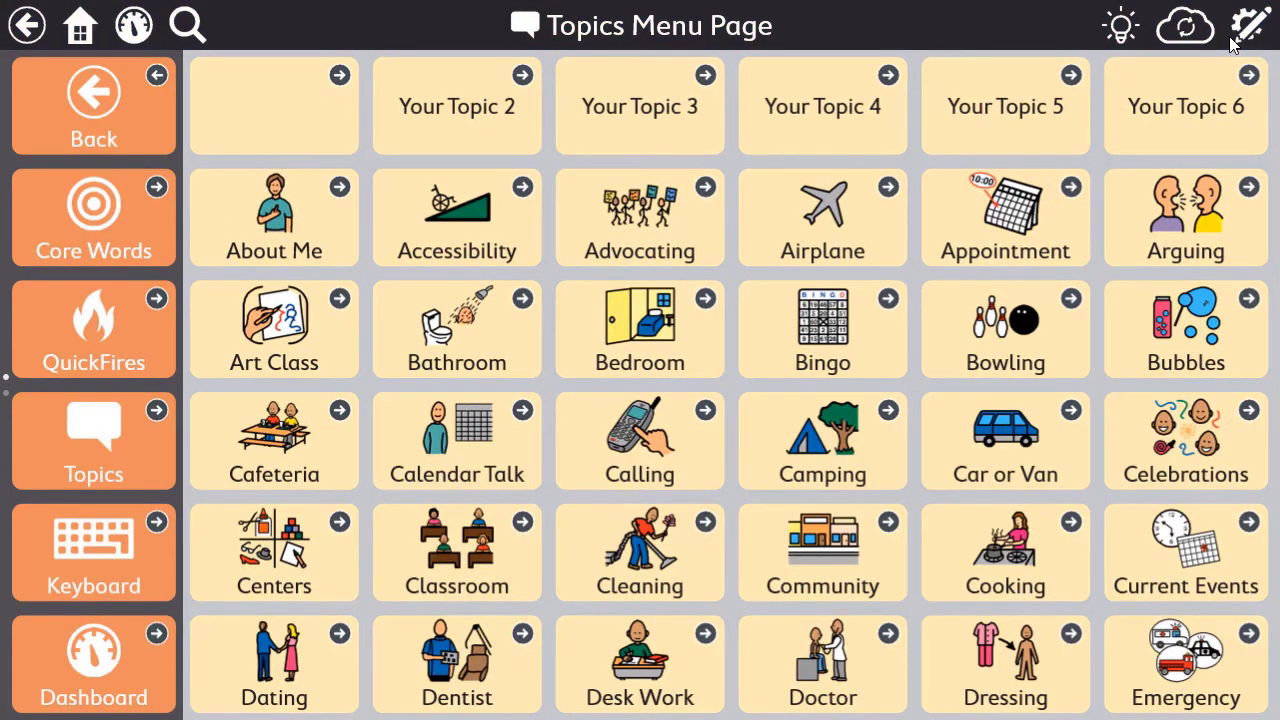
# Step: Check Art Class and QuickFires for the message bar, then return to Core Words
pyautogui.click(322, 347)
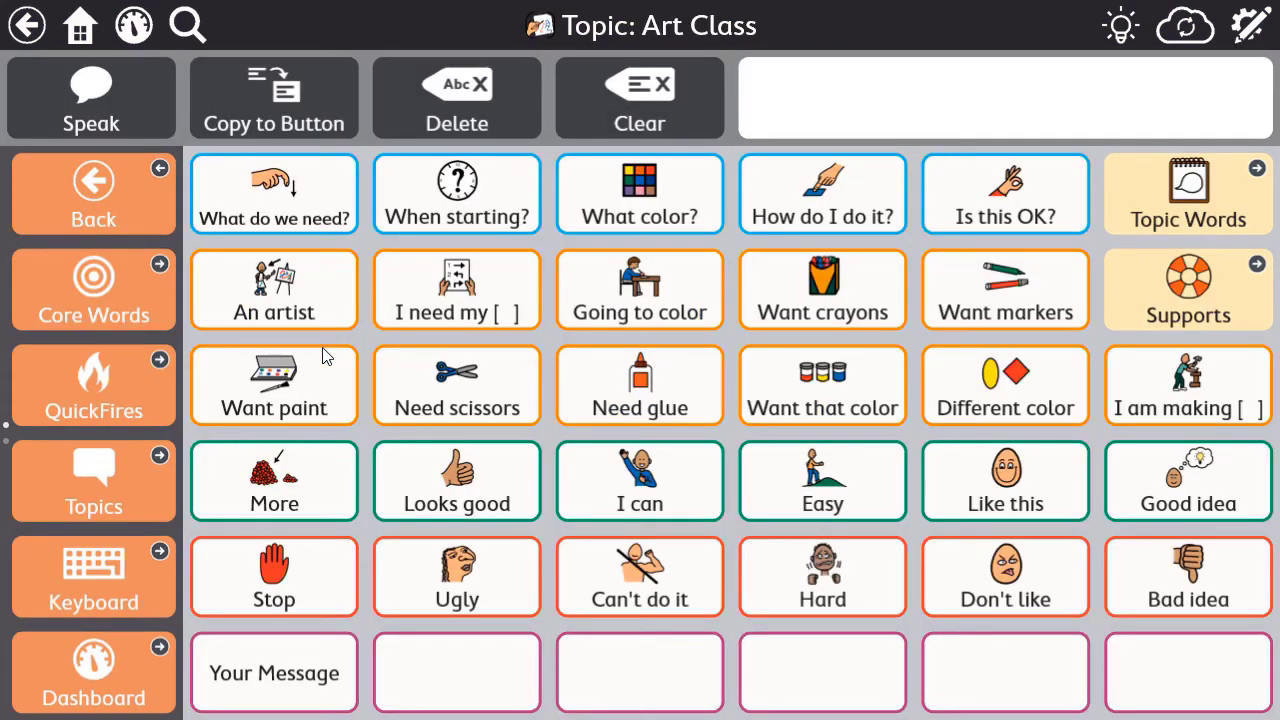
pyautogui.click(104, 378)
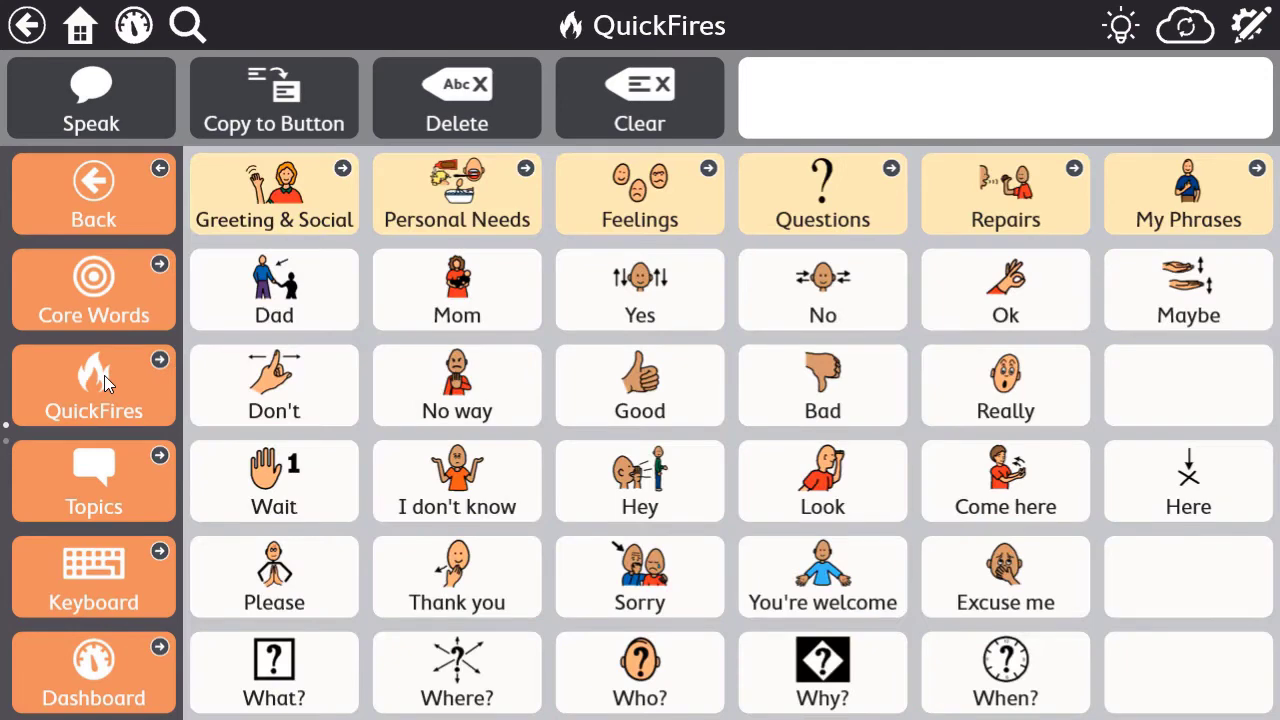
pyautogui.click(151, 292)
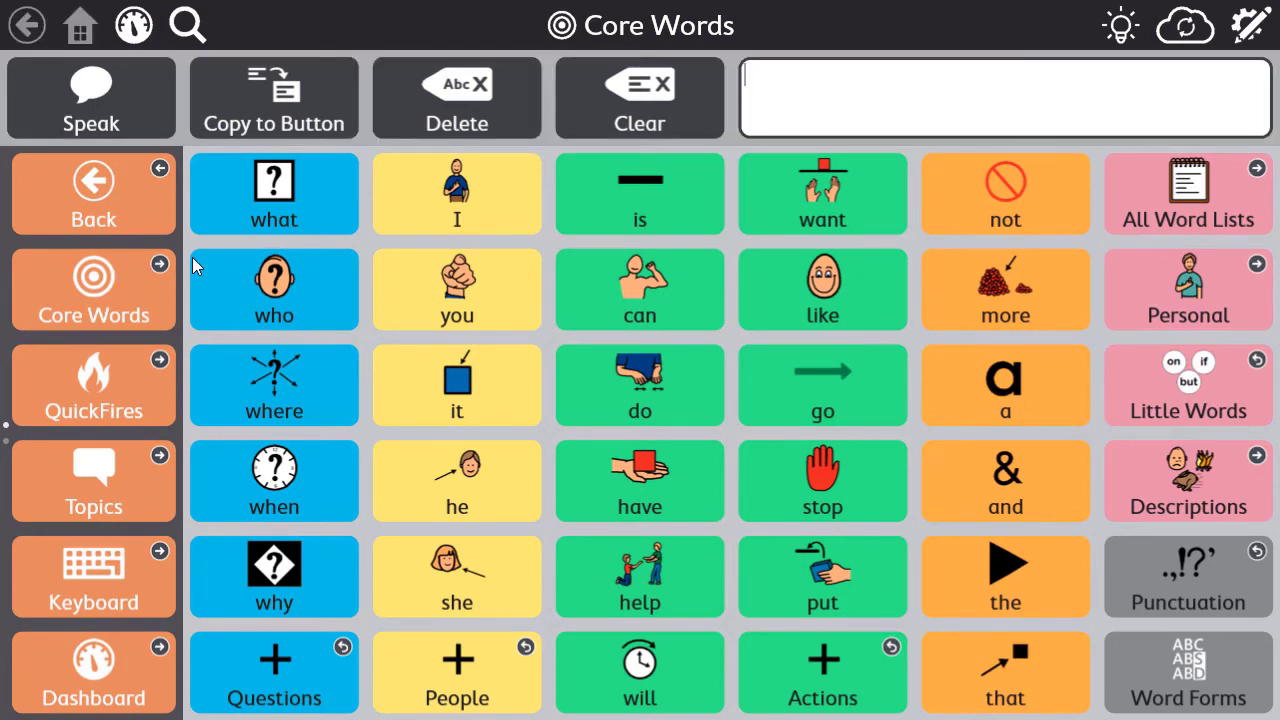
# Step: Style the page set's Message Window: Yellow text, Pure Black background, Red speech highlight
pyautogui.click(1250, 26)
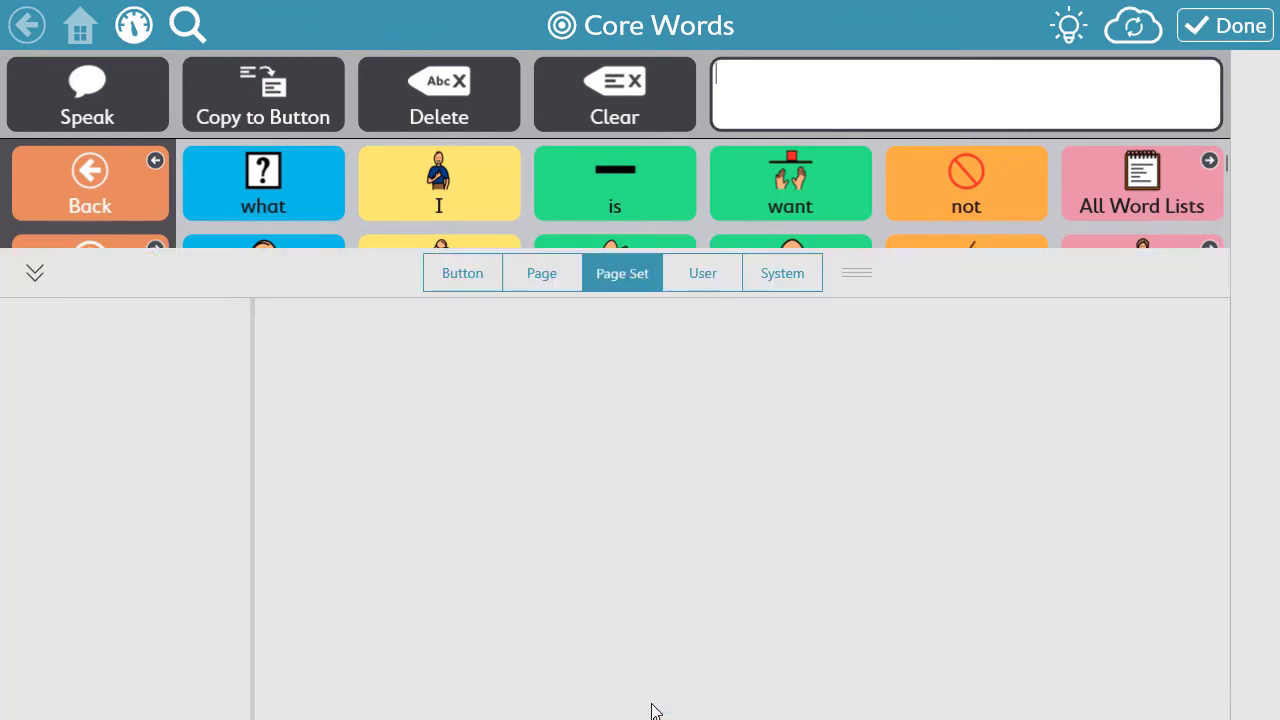
pyautogui.click(640, 695)
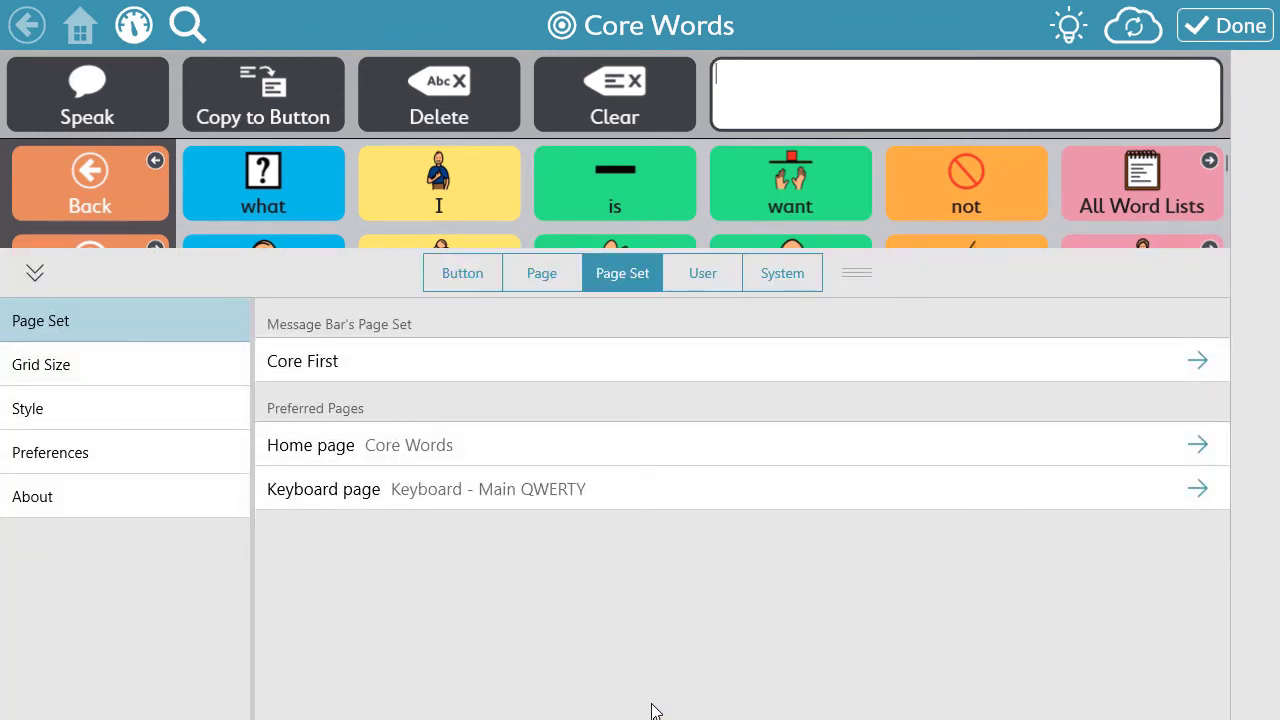
pyautogui.click(126, 408)
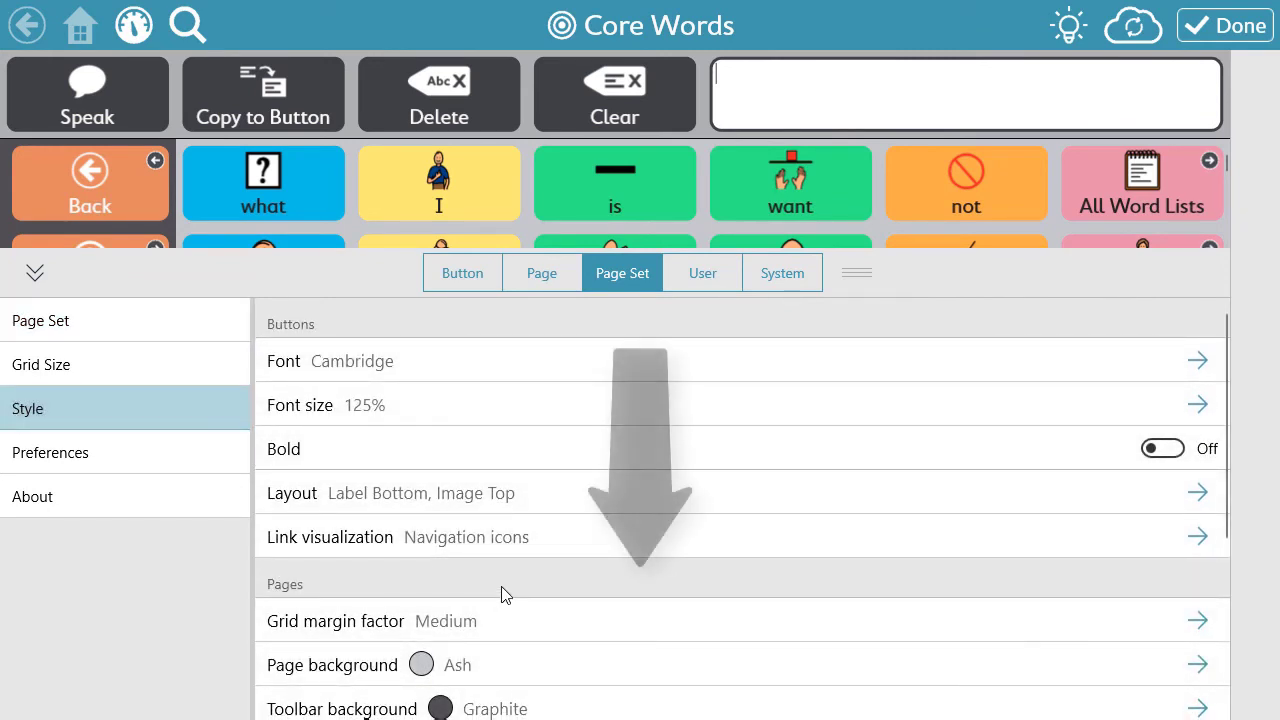
pyautogui.scroll(-1, 500, 494)
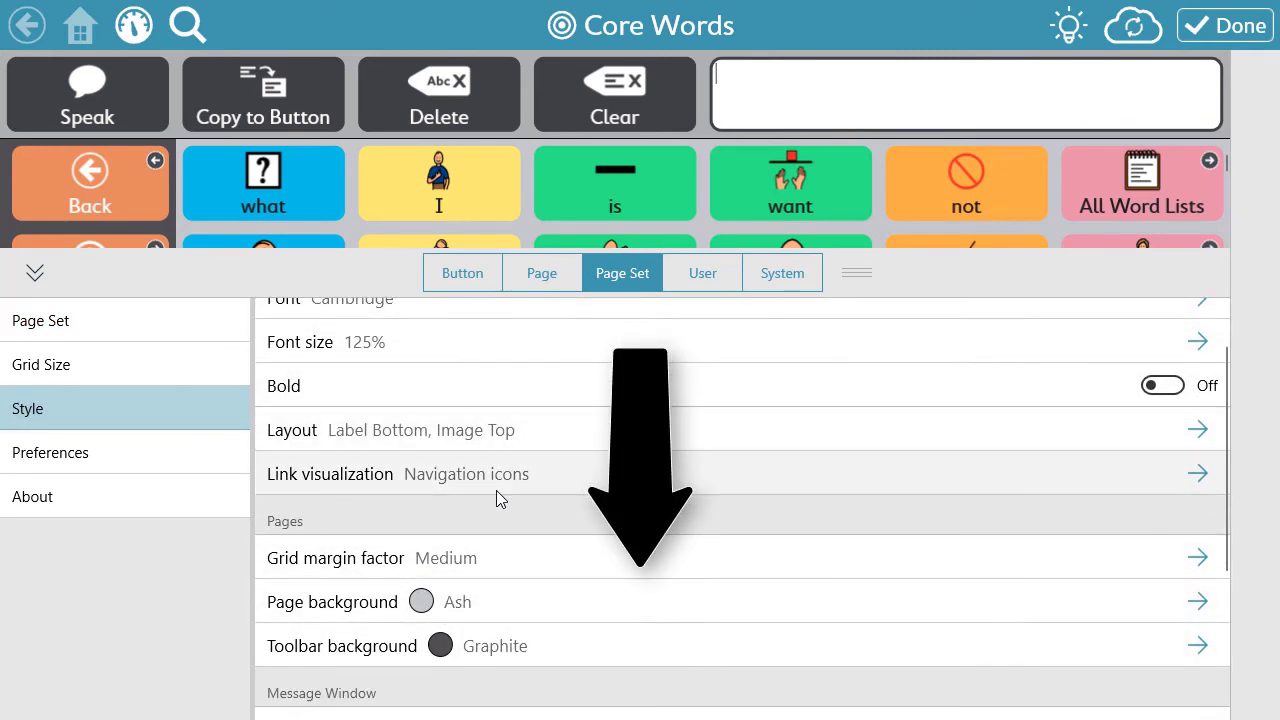
pyautogui.scroll(-4, 496, 491)
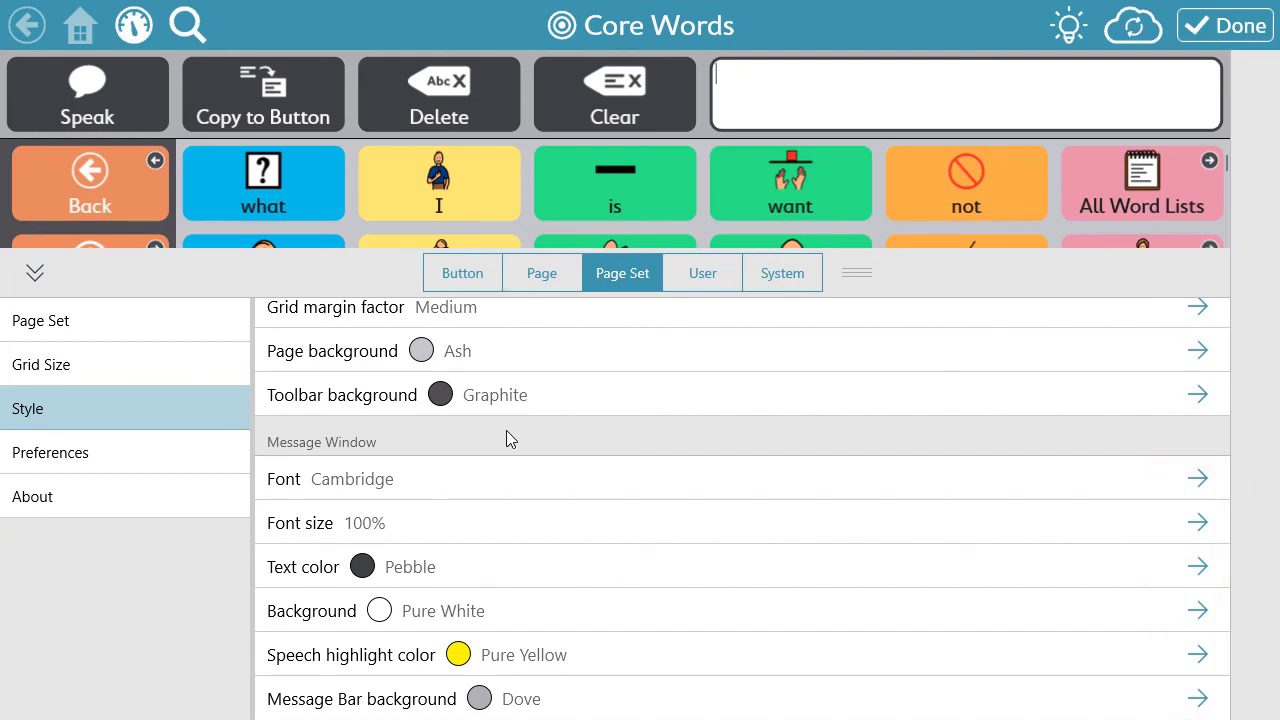
pyautogui.click(491, 583)
pyautogui.scroll(-3, 371, 566)
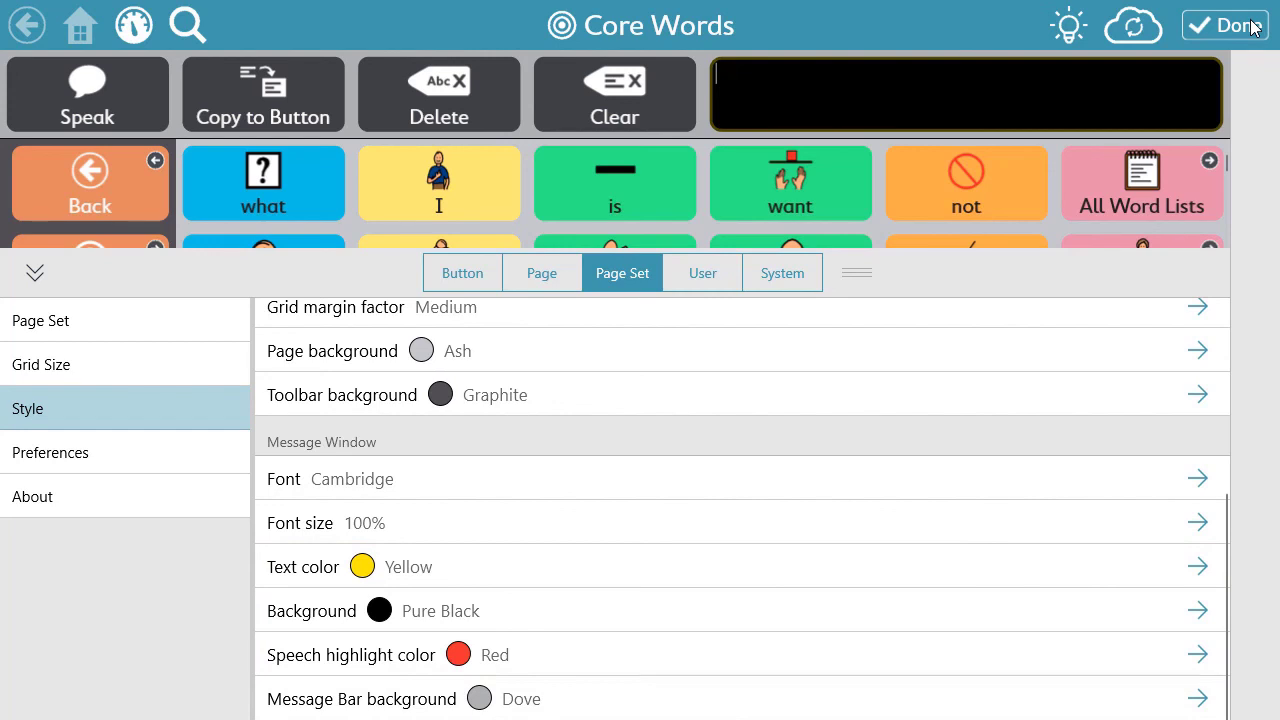
pyautogui.click(1226, 26)
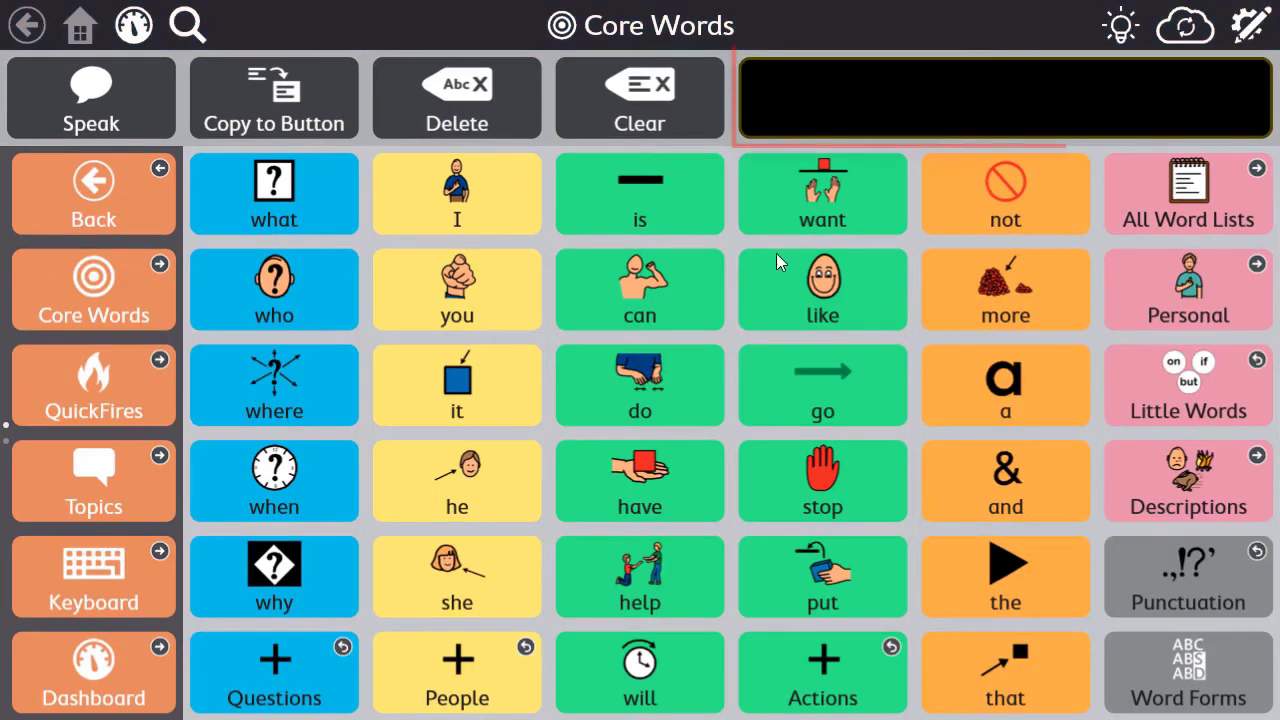